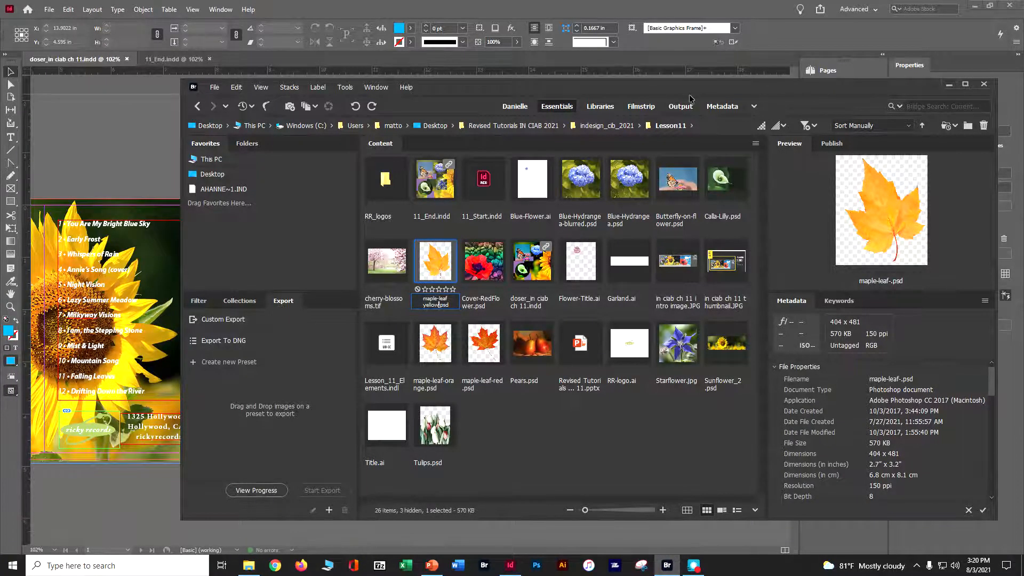
Place maple-leaf yellow.psd from Bridge above the front cover and scale it to about 0.76 × 0.90 in at the cover's upper-left corner.
drag(687, 92, 1023, 94)
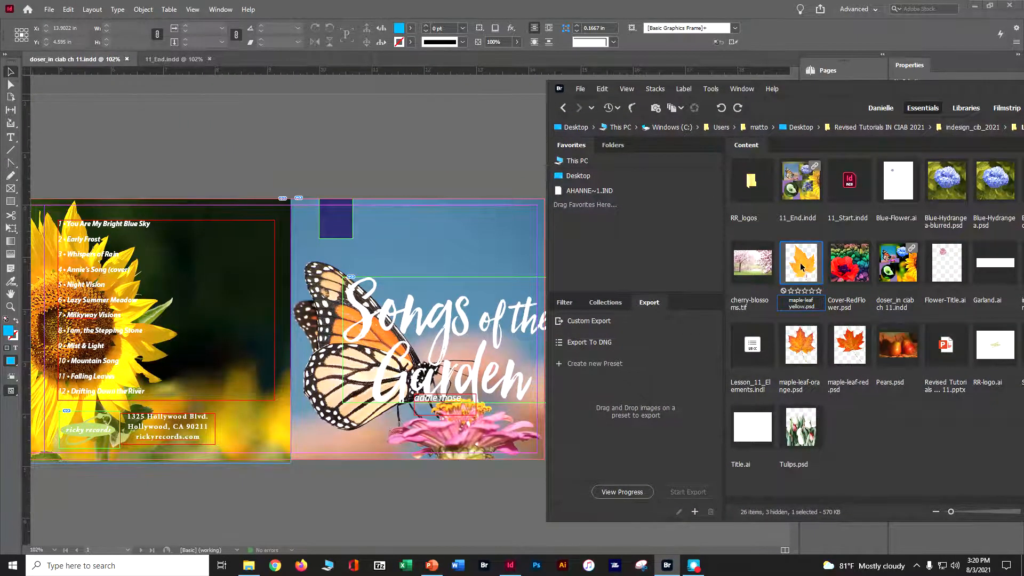
drag(801, 266, 373, 104)
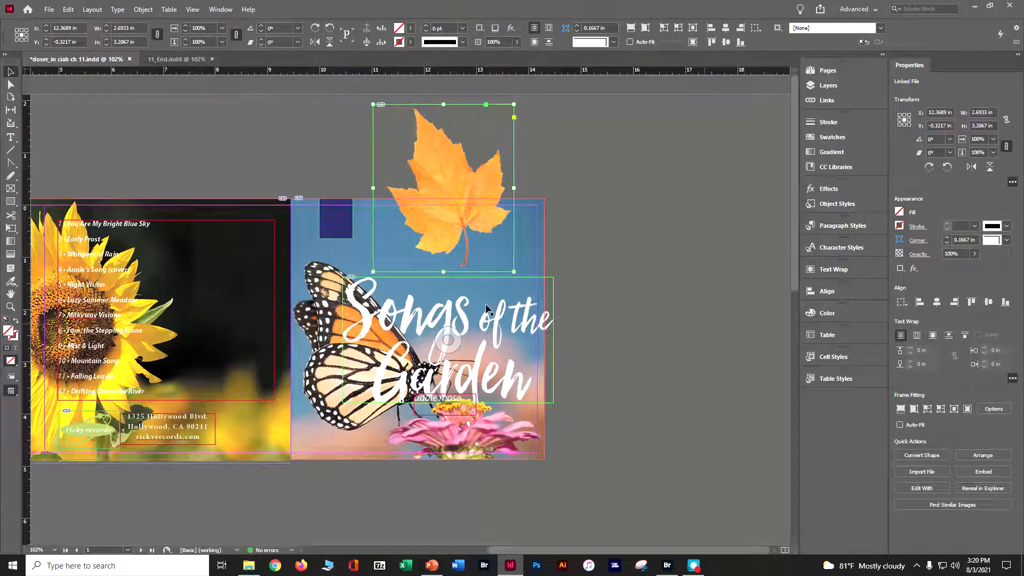
drag(513, 272, 343, 251)
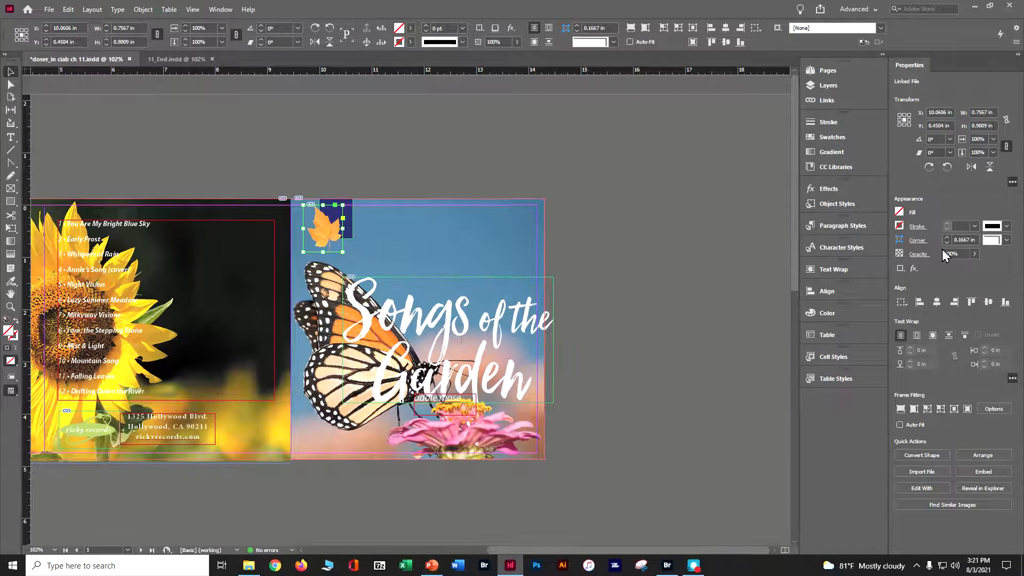
Replace the image in the placed leaf frame with maple-leaf-red.psd from Bridge.
key(alt+Tab)
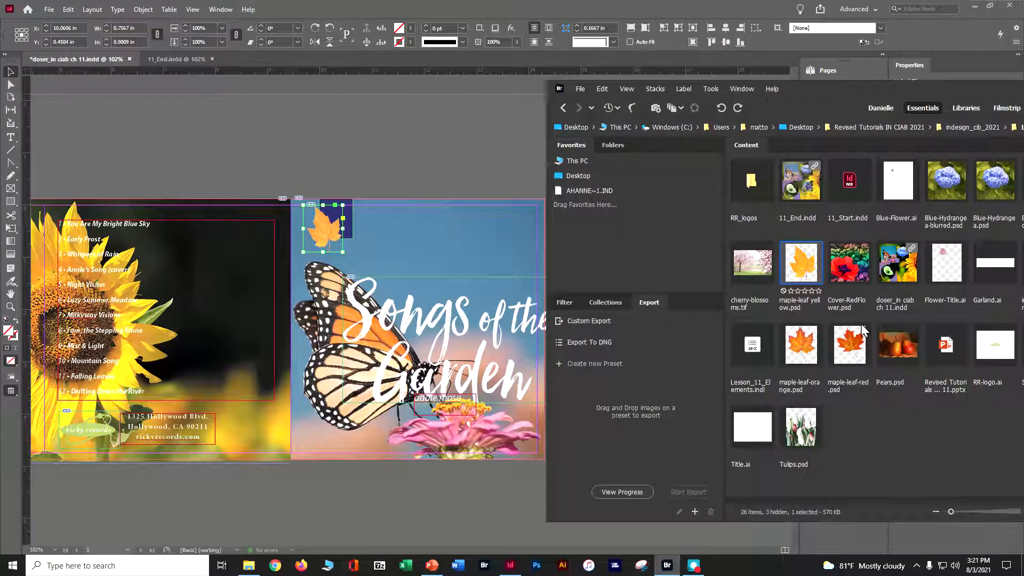
click(853, 352)
drag(853, 353, 323, 227)
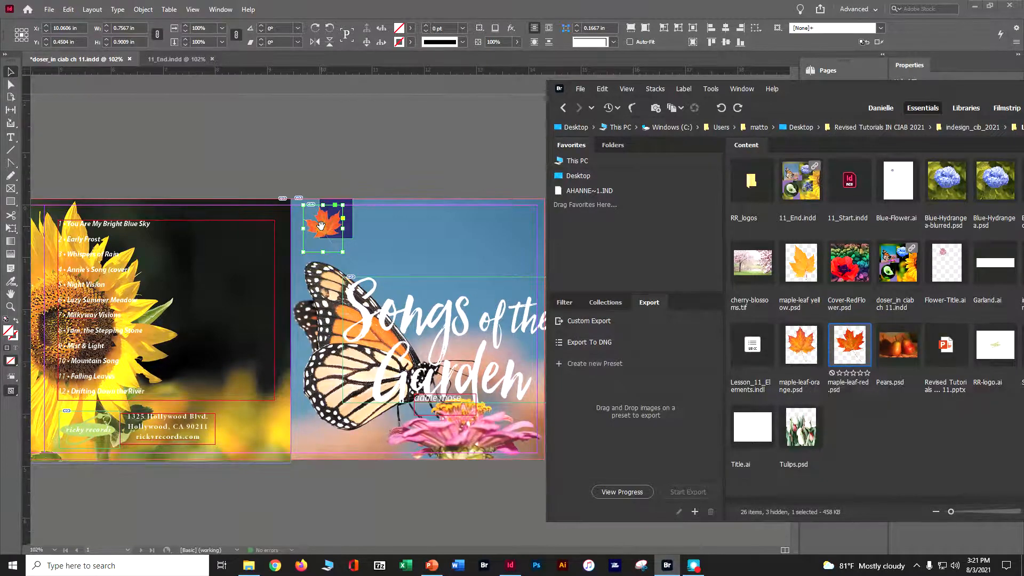
Return to the InDesign layout and rotate the red maple leaf frame to 19°.
click(427, 116)
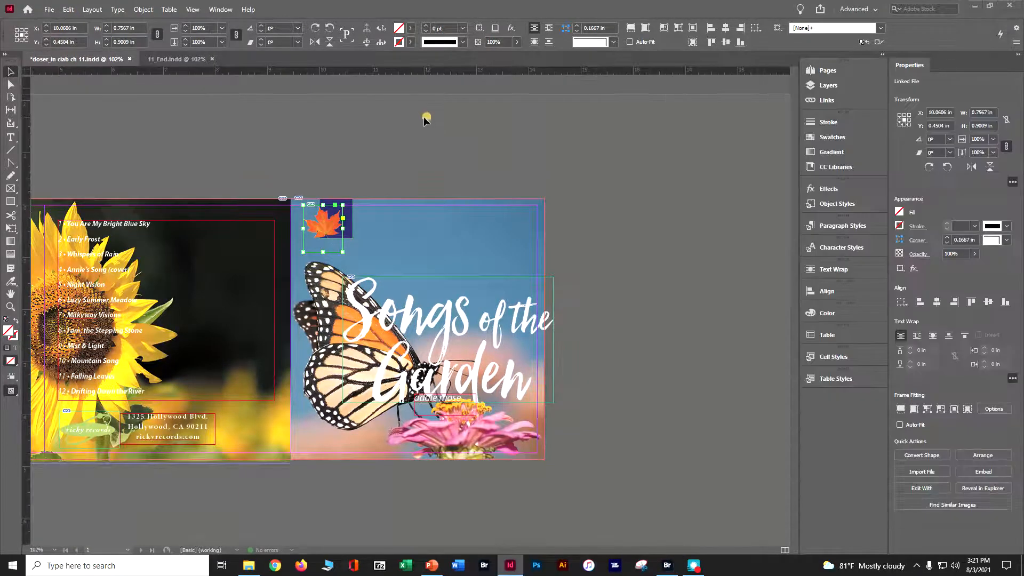
click(324, 228)
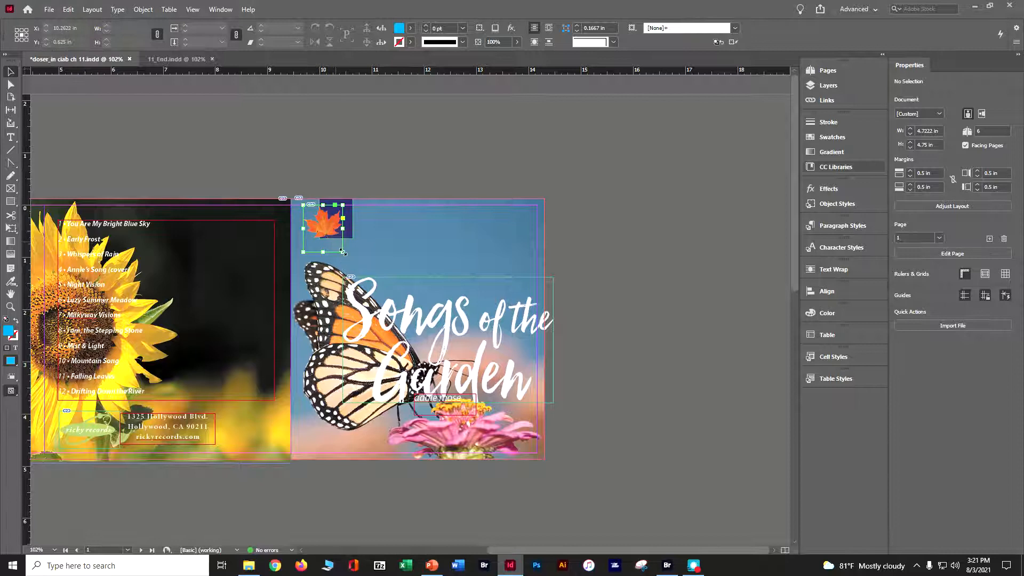
drag(347, 260, 366, 251)
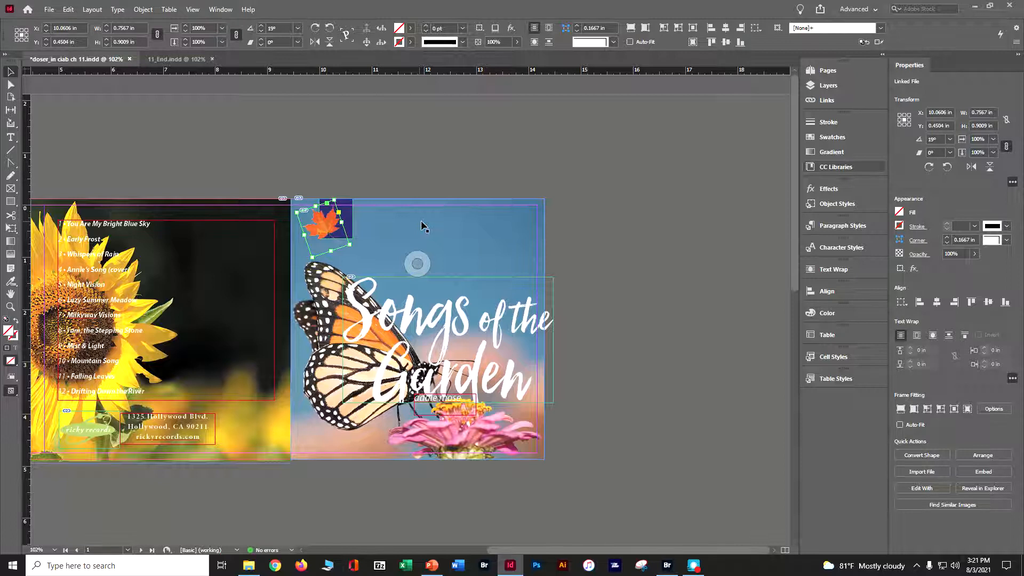
Swap the rotated leaf's image for maple-leaf-orange.psd from Bridge and switch it back to maple-leaf-red.psd.
key(ctrl+alt+o)
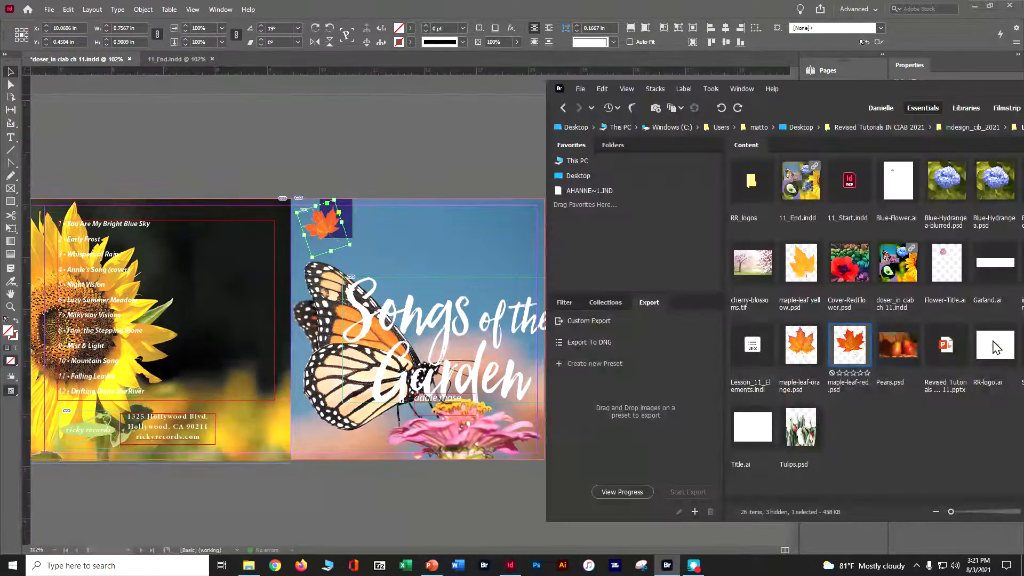
drag(803, 350, 319, 225)
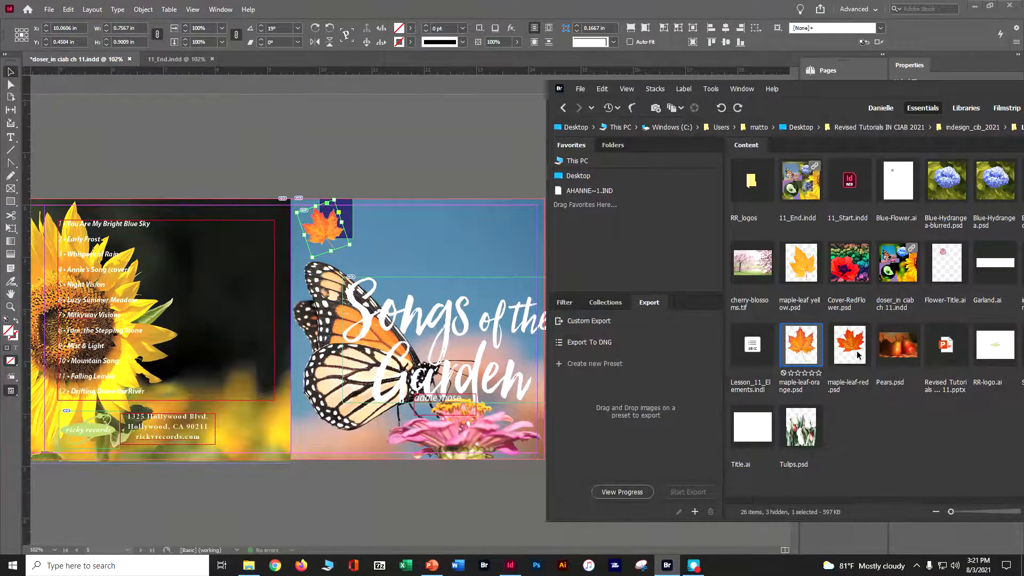
drag(853, 349, 324, 225)
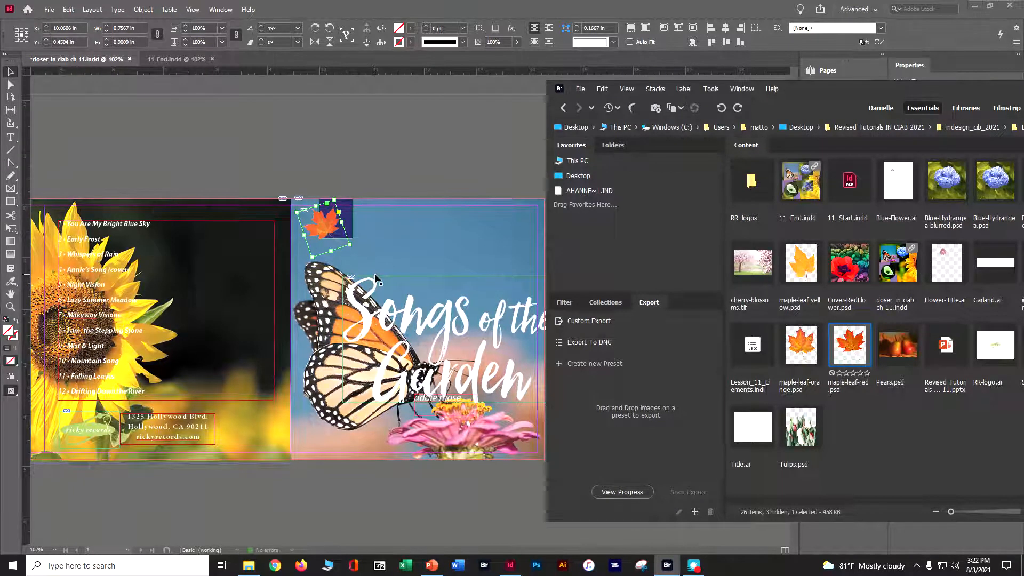
click(1014, 97)
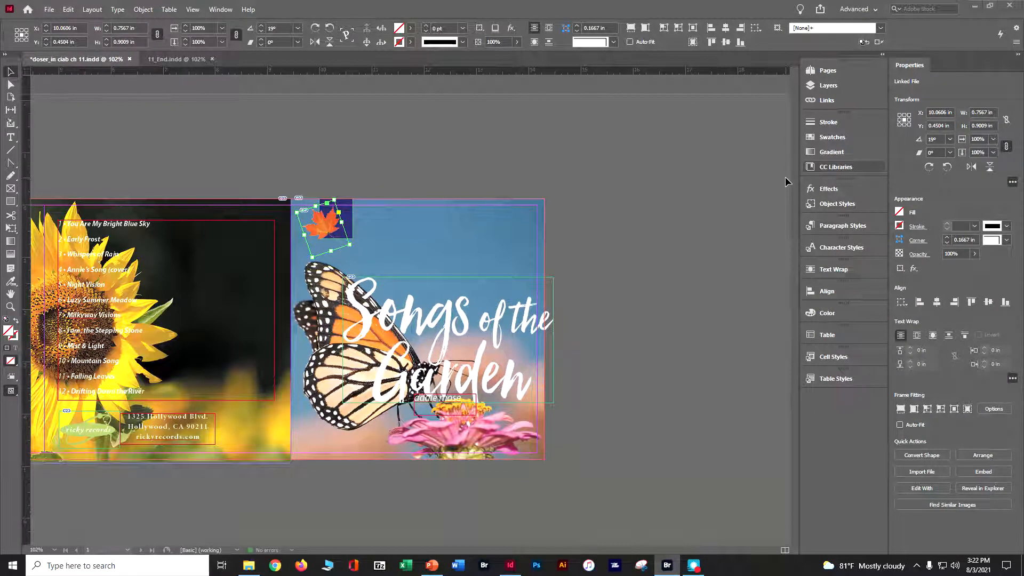
Open the linked Blue-Hydrangea.psd in Photoshop for editing the original, hiding the link details.
click(826, 100)
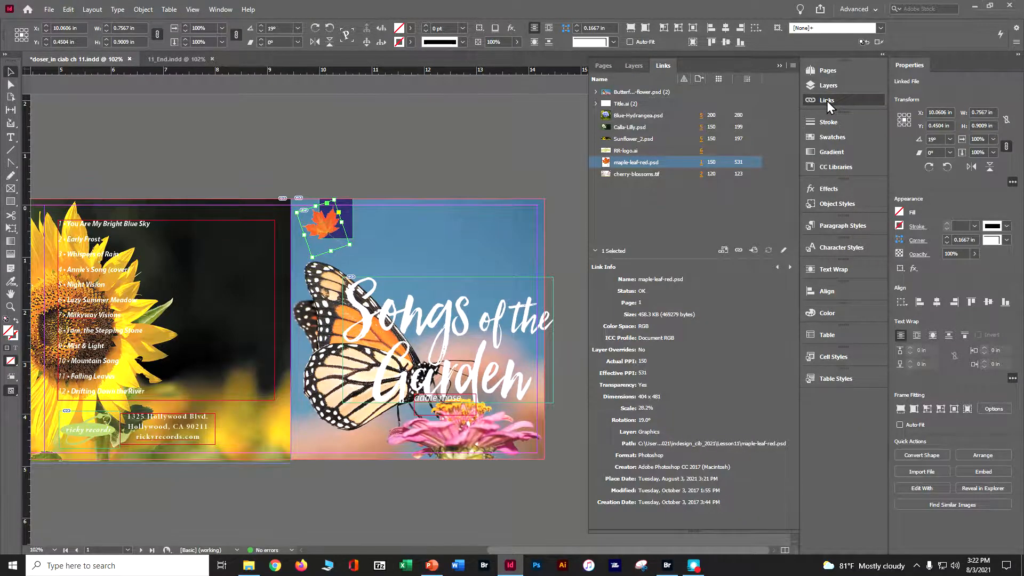
click(596, 250)
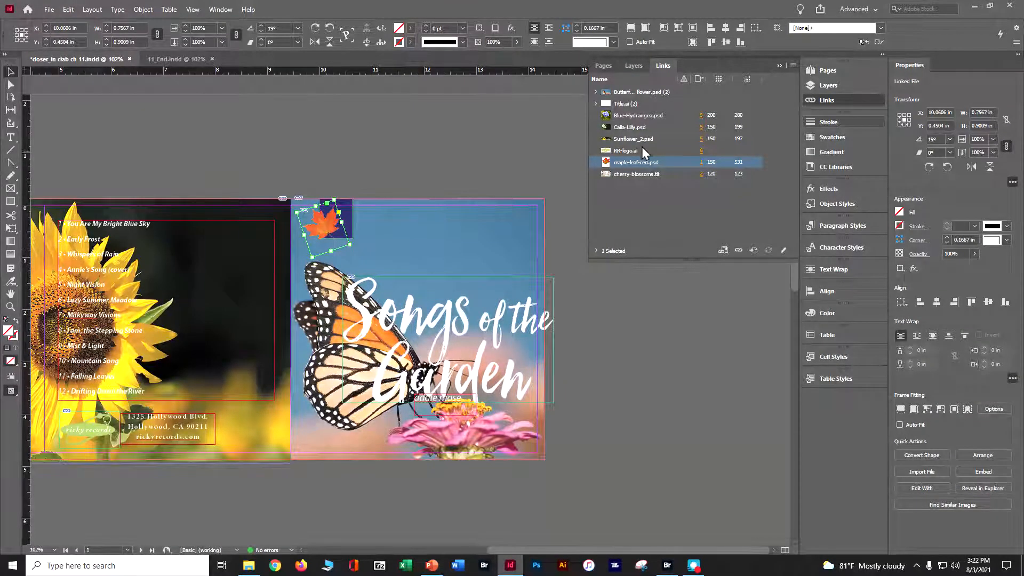
click(640, 115)
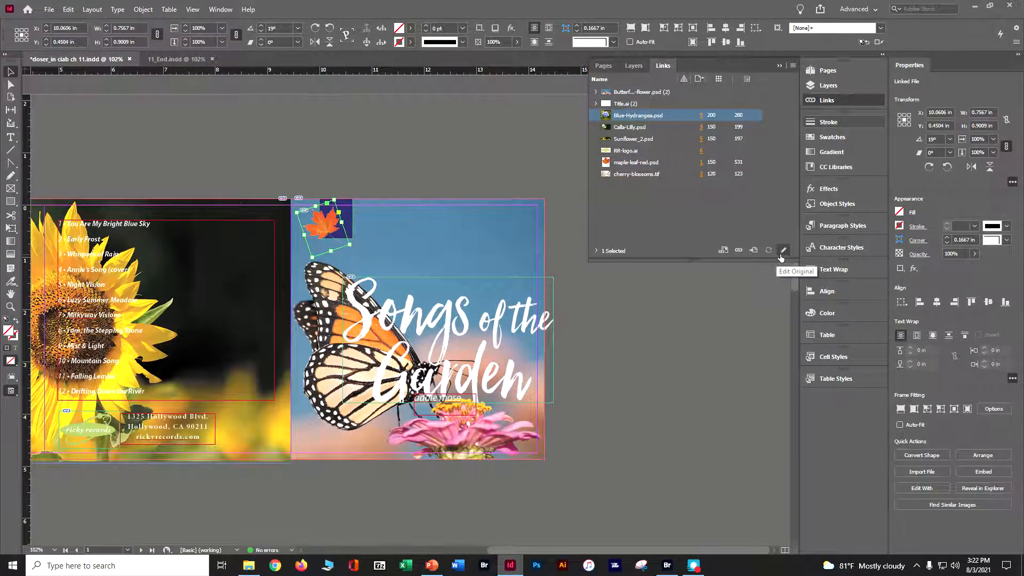
click(781, 250)
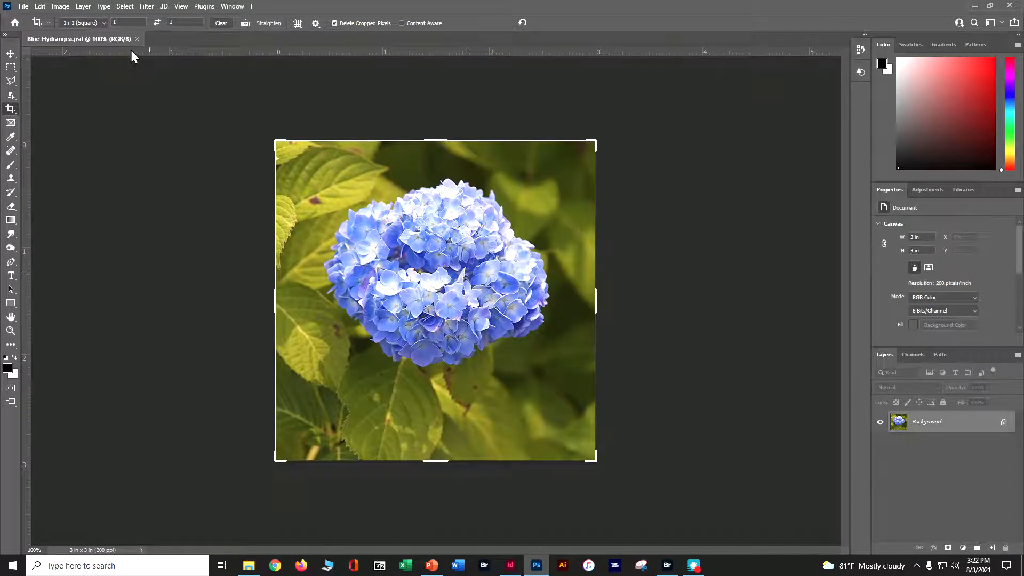
Check the hydrangea image's size with the width and height shown in inches.
click(61, 6)
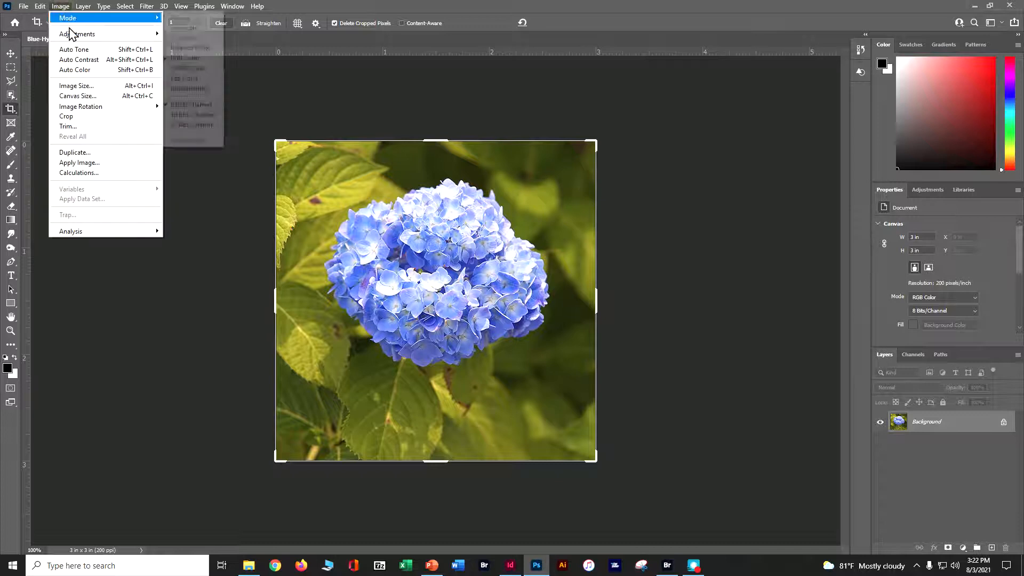
click(76, 85)
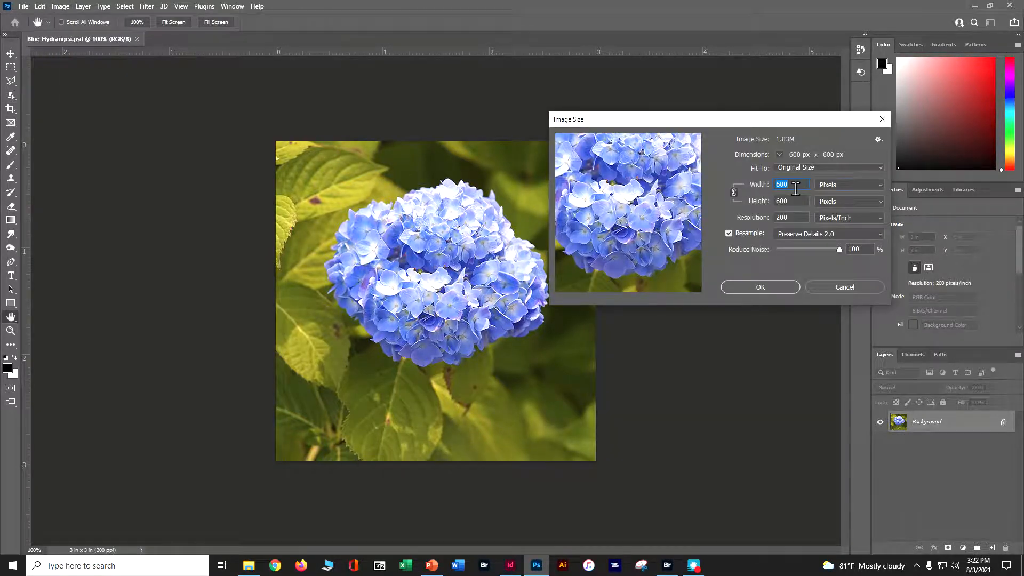
click(827, 187)
click(827, 213)
click(789, 288)
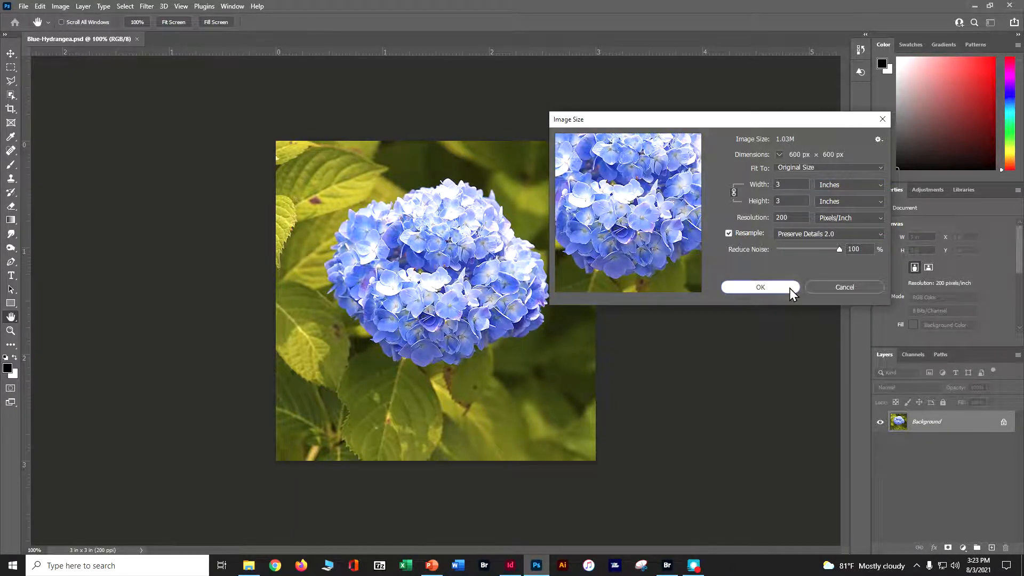
key(c)
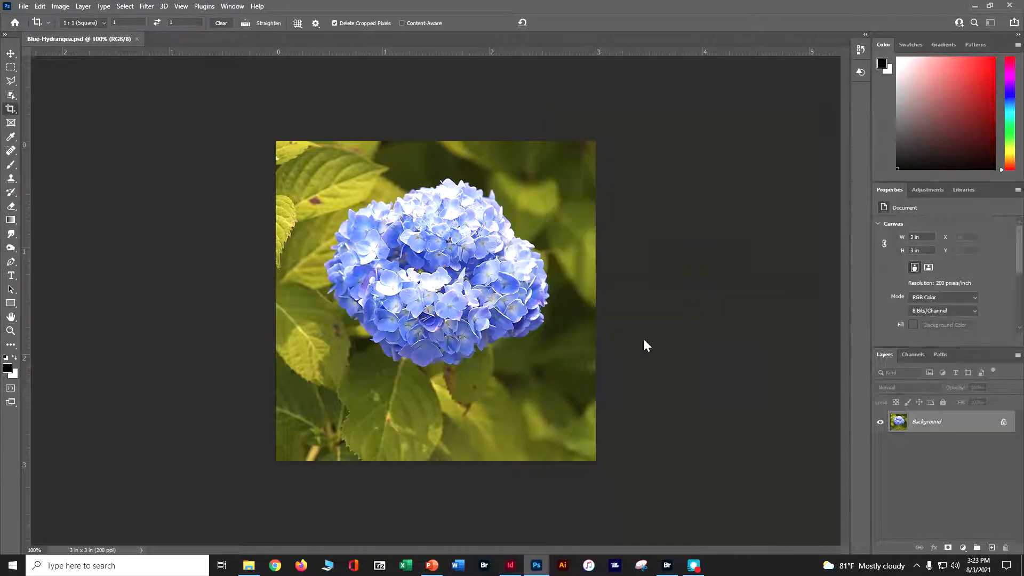
Switch to InDesign to view the blue hydrangea in the layout, and return to Photoshop.
click(510, 565)
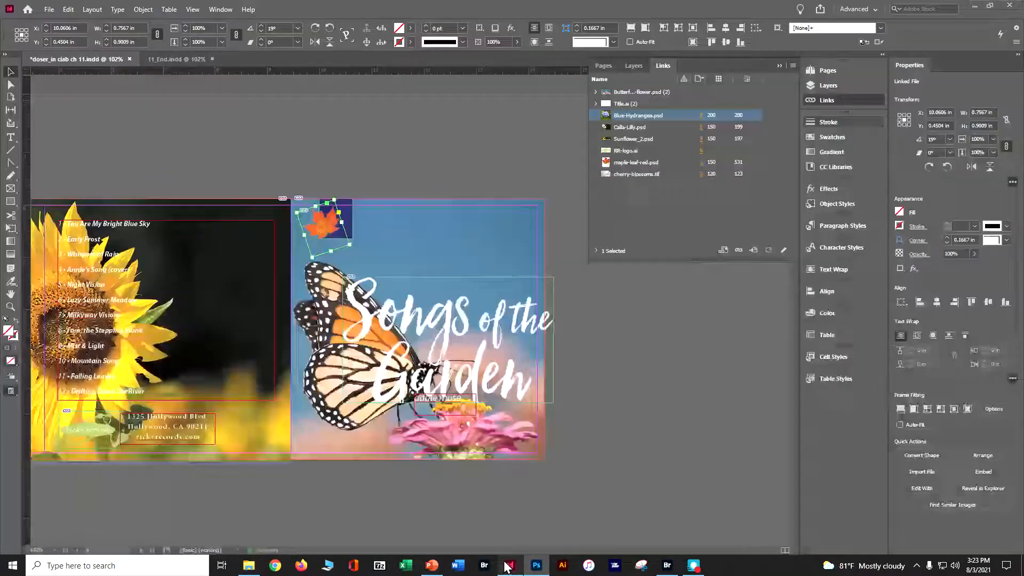
mouse_move(549, 552)
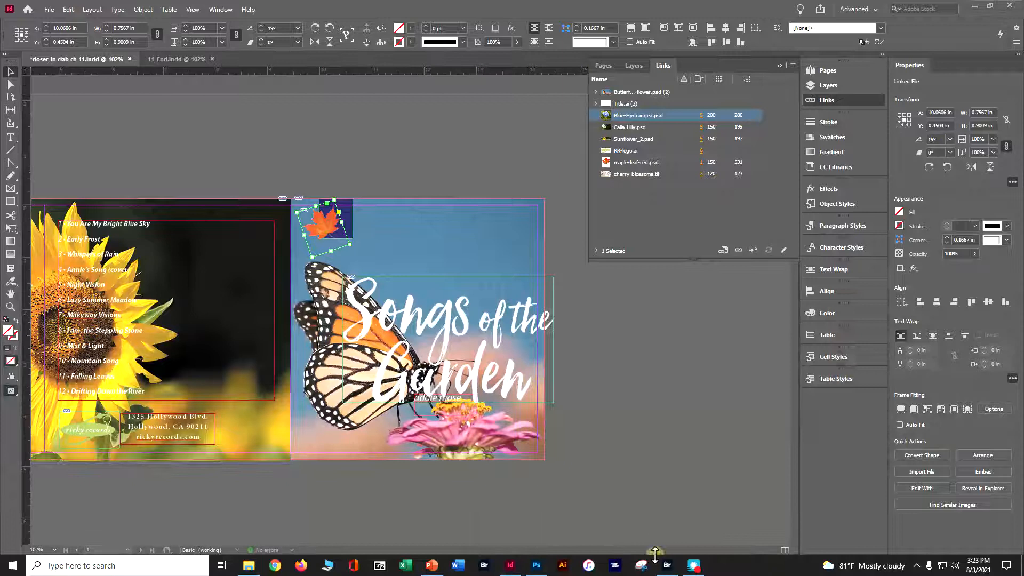
drag(658, 552, 483, 528)
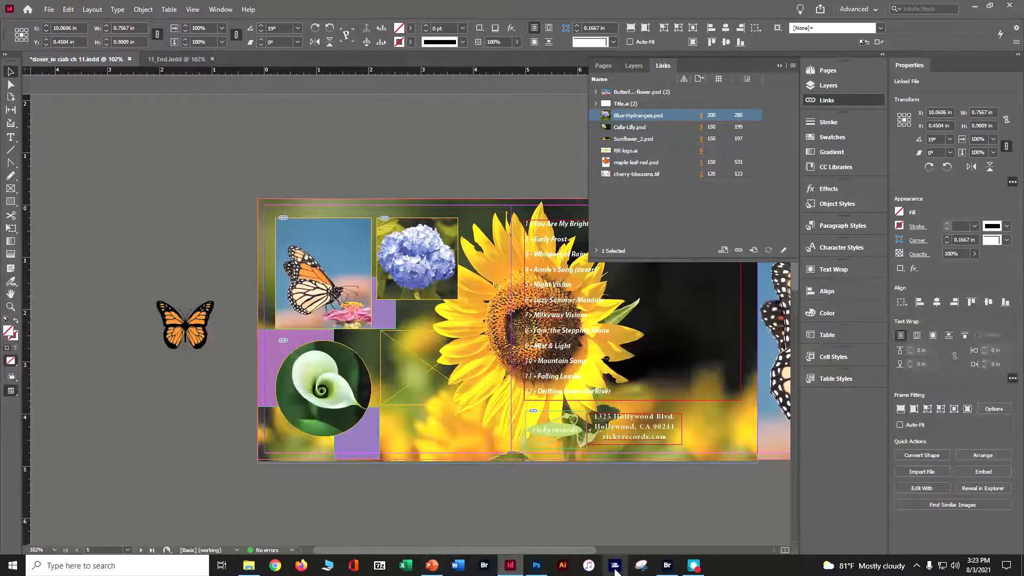
click(536, 566)
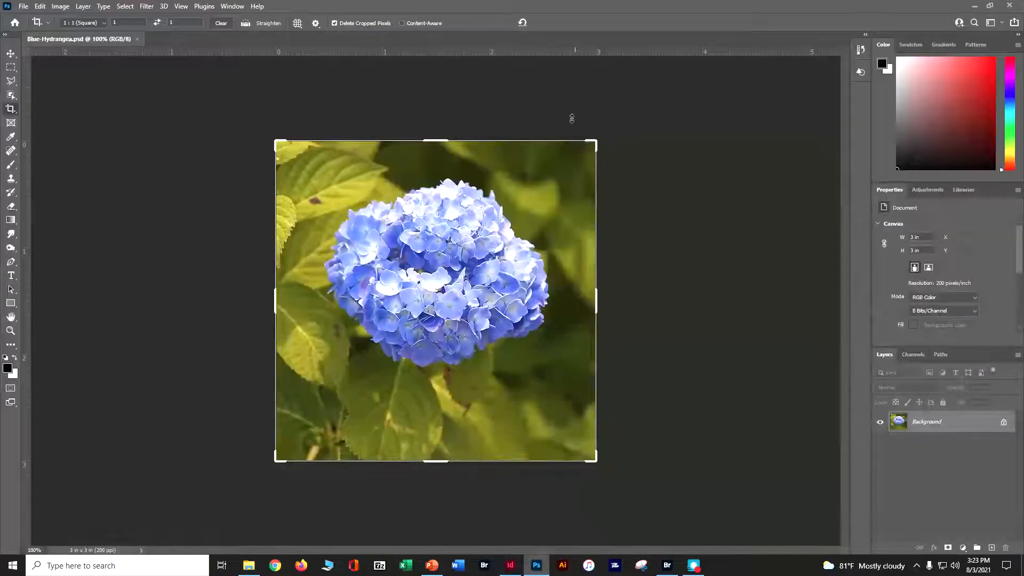
Open the Filter Gallery for the hydrangea and preview the Rough Pastels, Underpainting, Colored Pencil and Cutout filters.
click(15, 56)
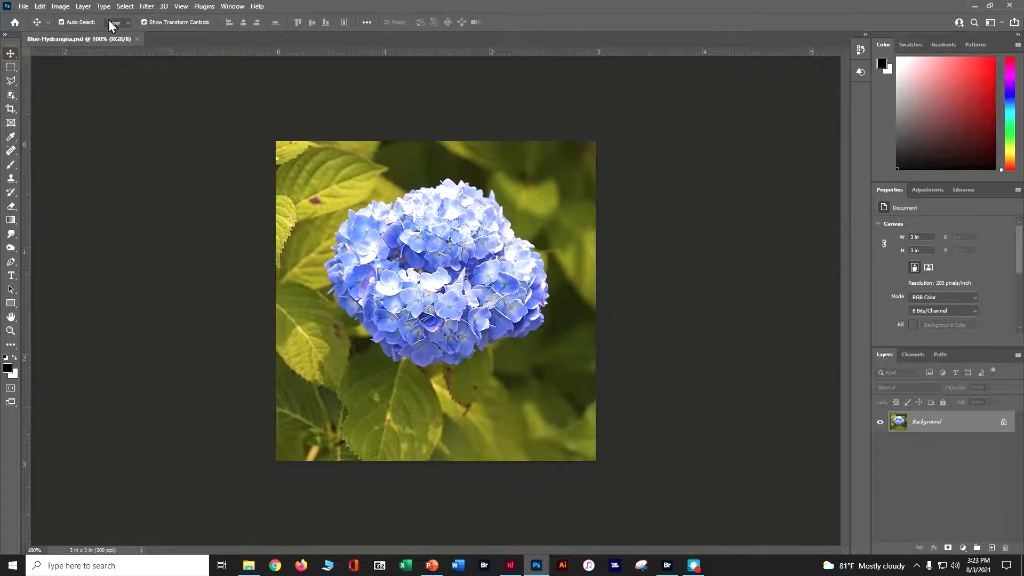
click(148, 7)
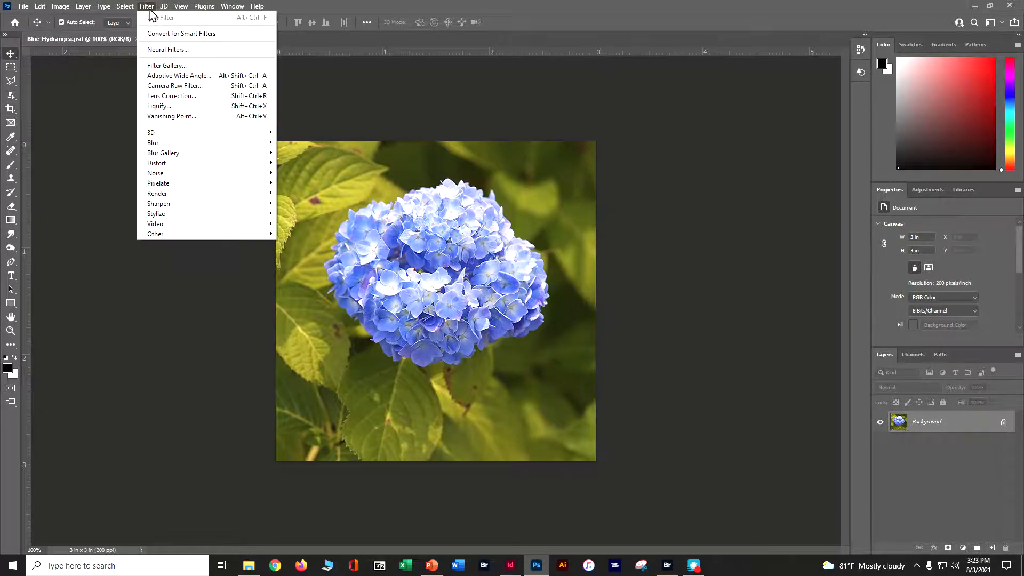
click(170, 65)
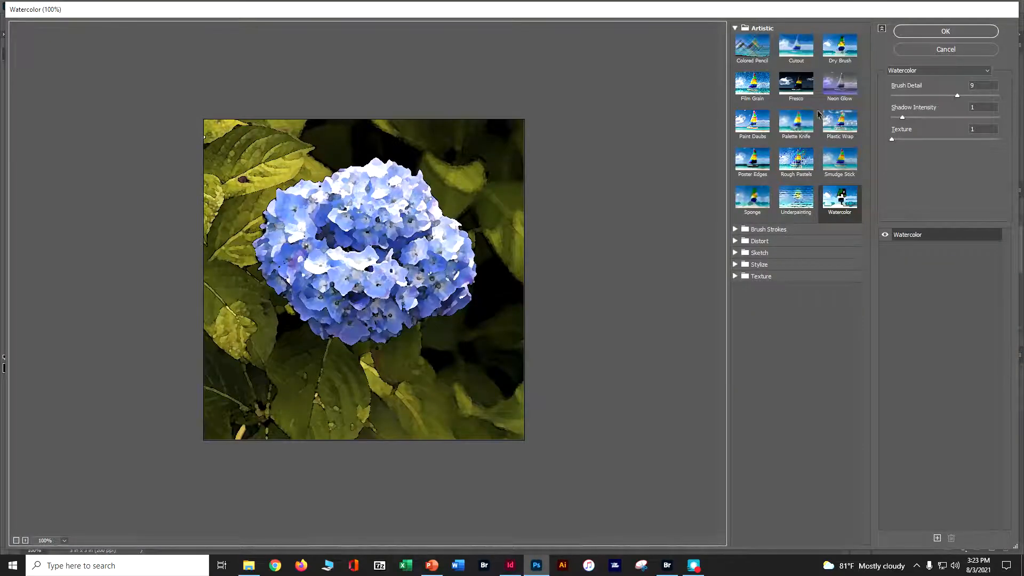
click(806, 174)
click(790, 202)
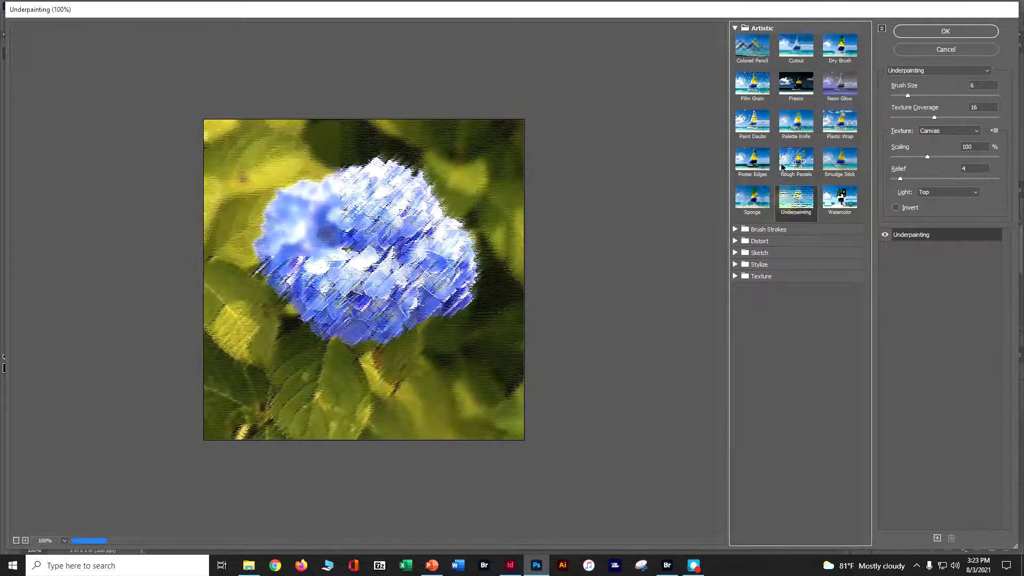
click(765, 59)
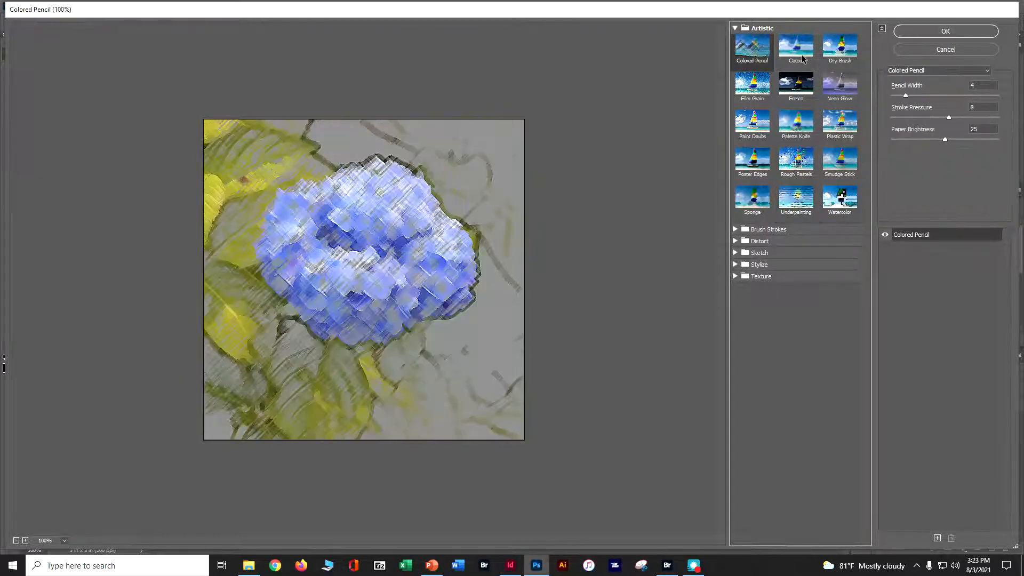
click(798, 56)
Preview the Glass filter, browse the other filter categories, and apply Watercolor with Brush Detail 9, Shadow Intensity 1 and Texture 1.
click(738, 241)
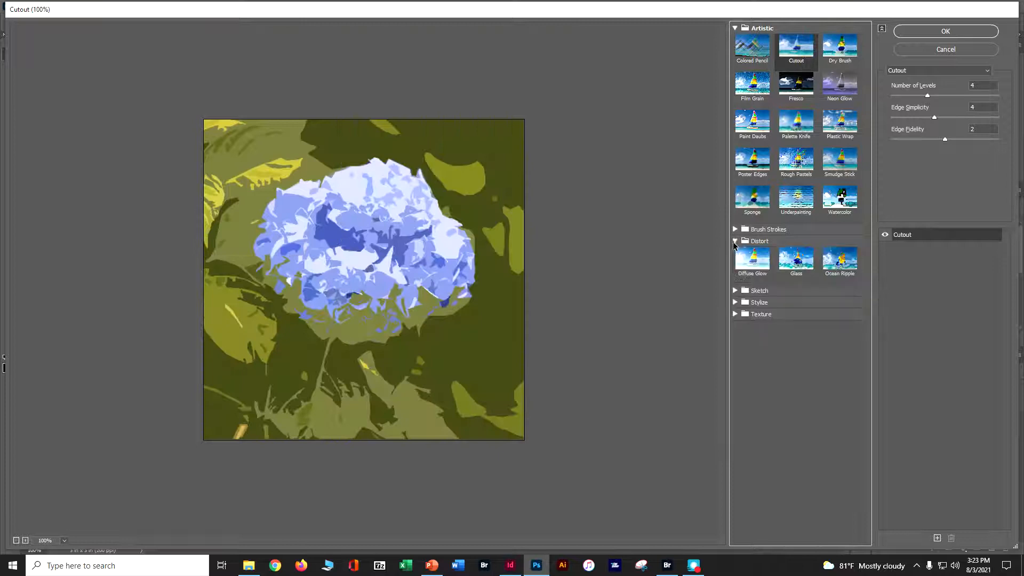
click(797, 266)
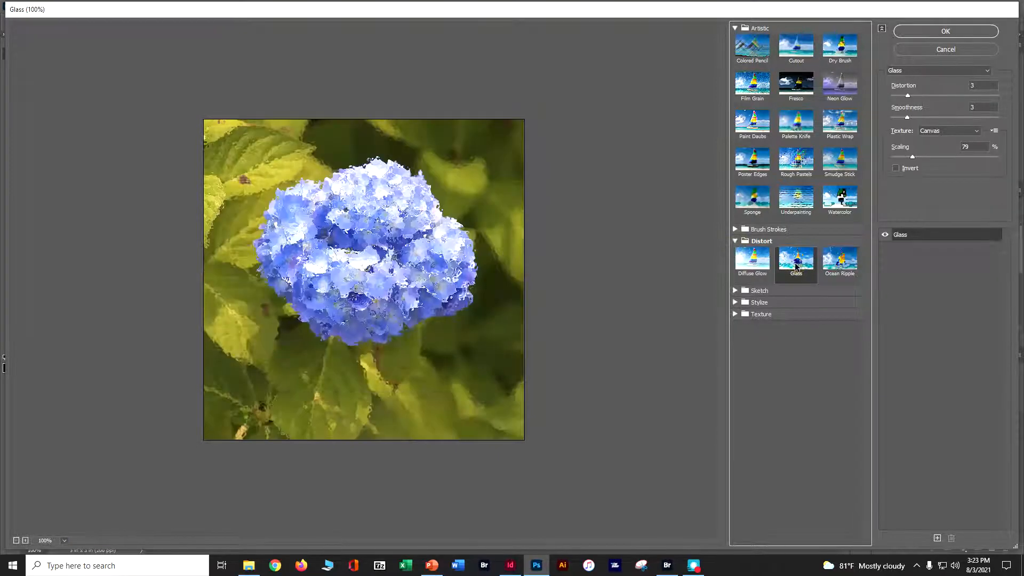
click(734, 291)
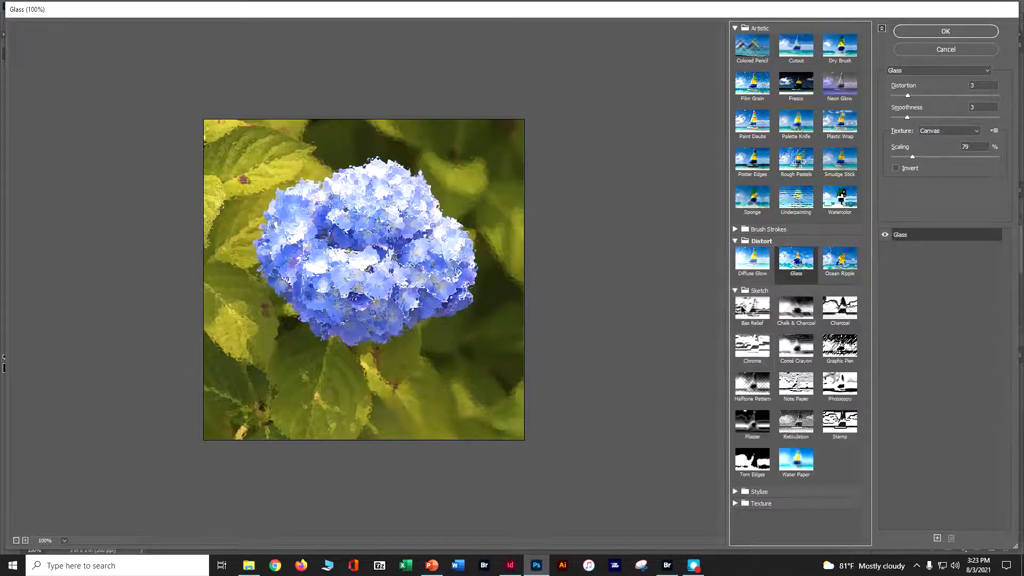
click(735, 230)
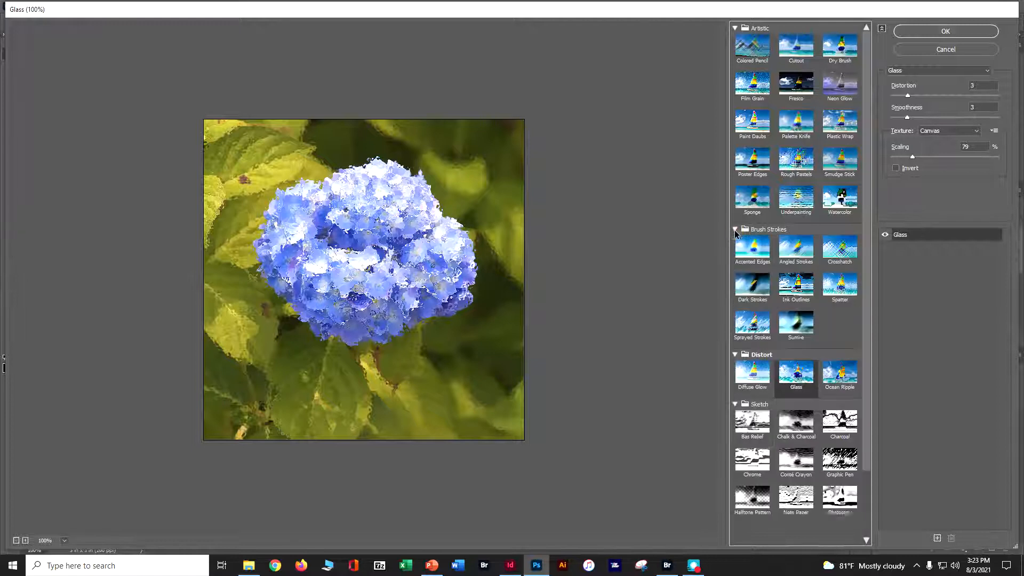
click(830, 202)
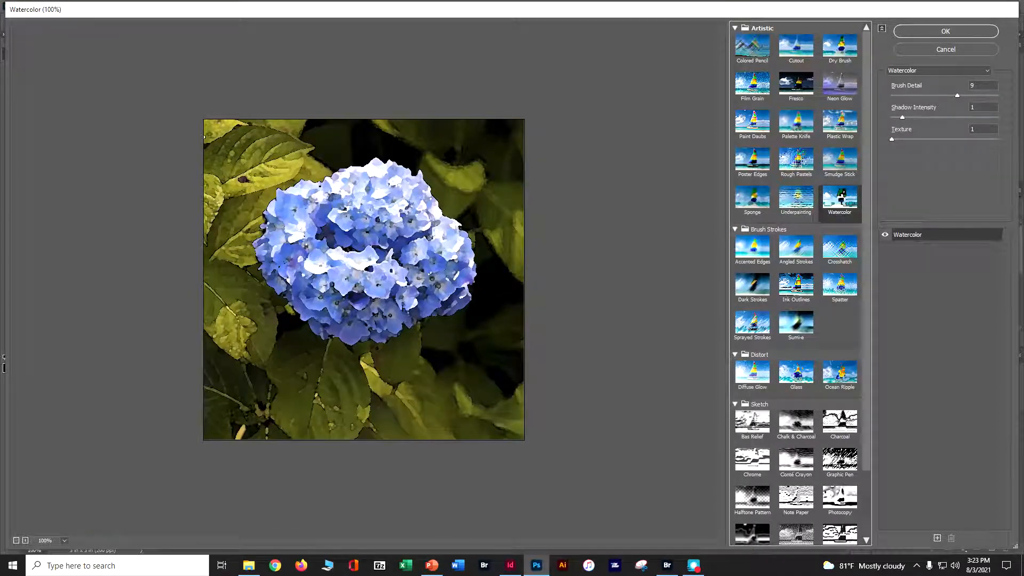
click(949, 33)
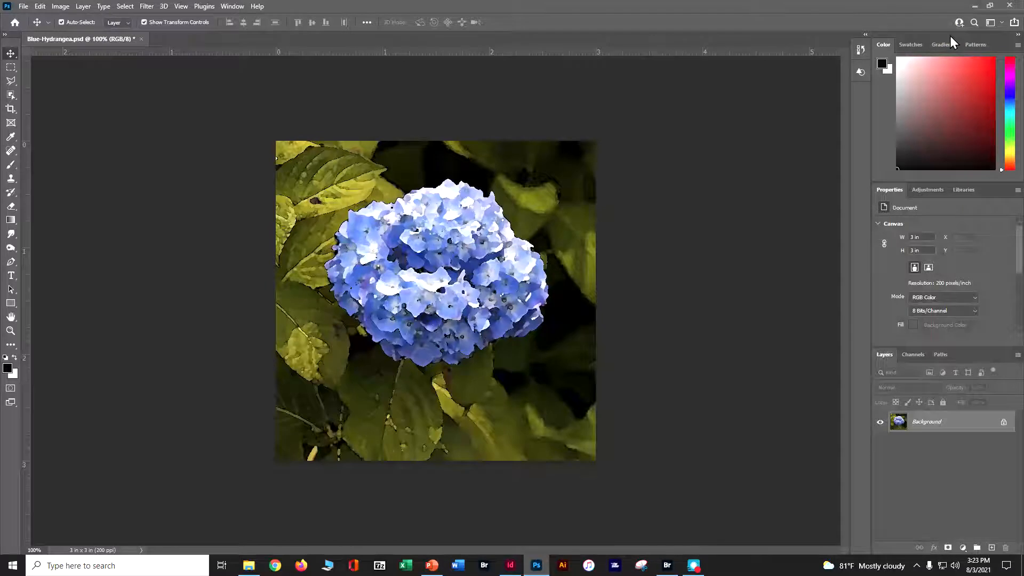
Save and close the edited hydrangea image, and return to InDesign to check the photo in the layout at 200%.
key(ctrl+s)
click(137, 38)
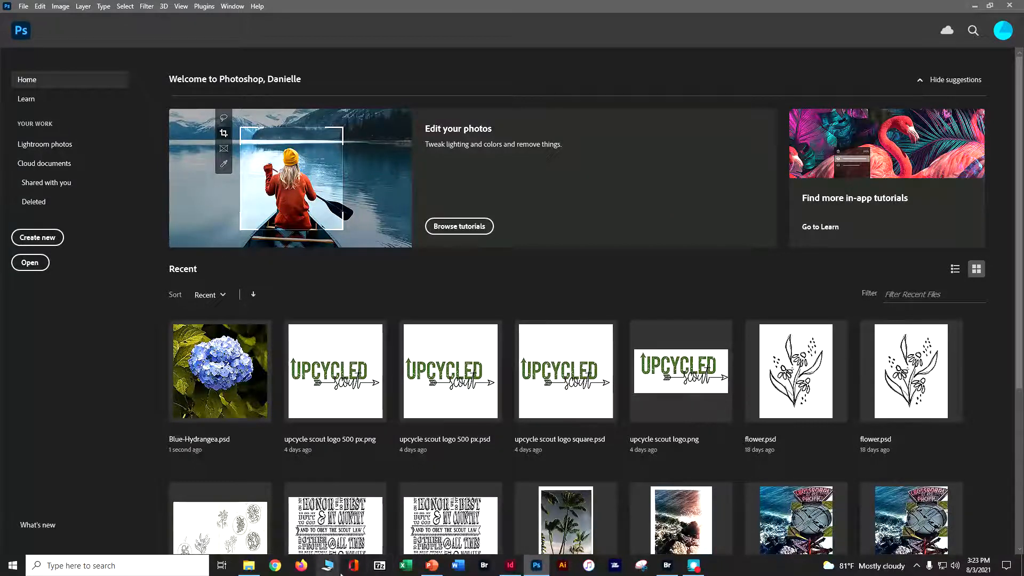
click(974, 6)
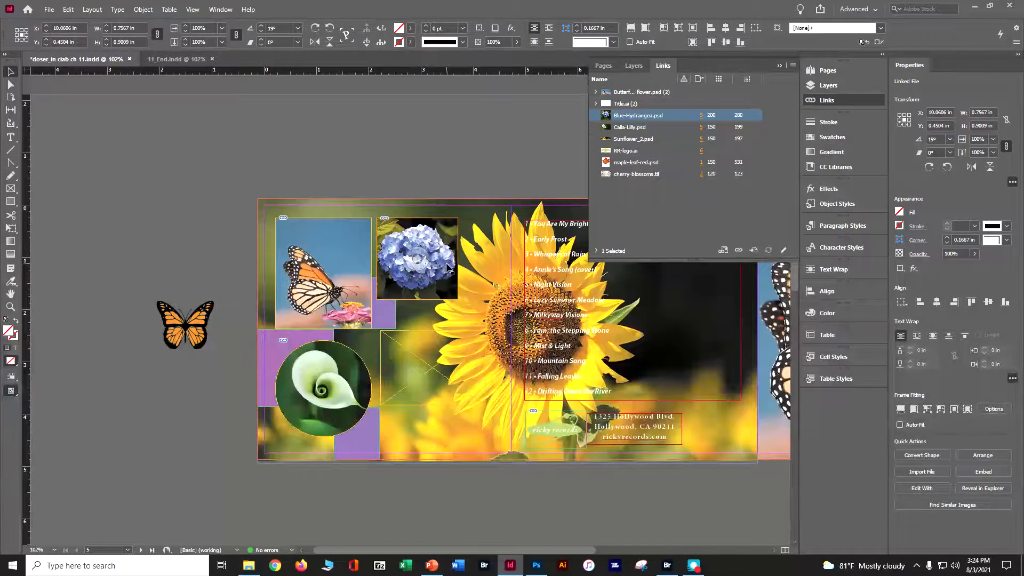
key(ctrl+2)
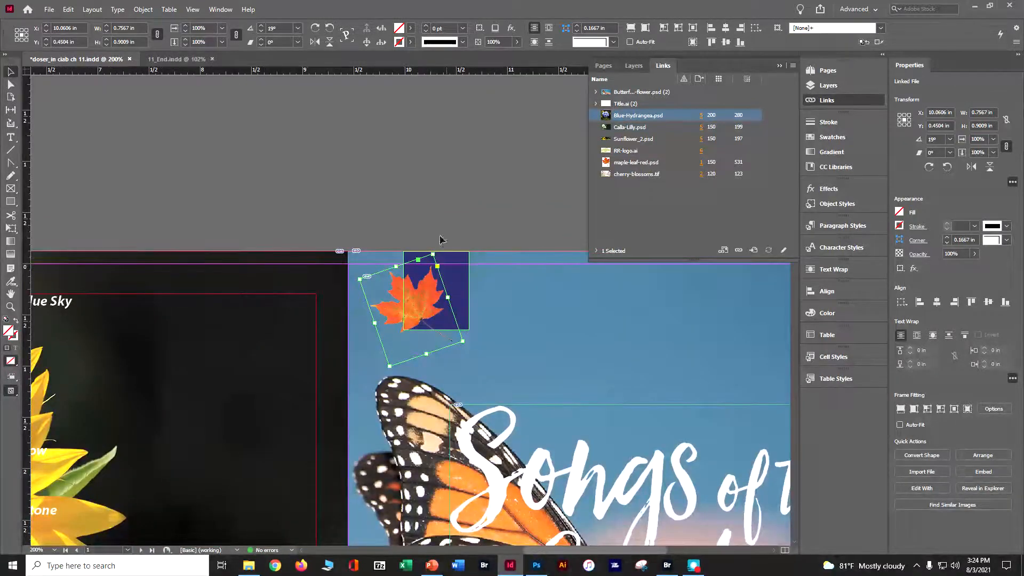
drag(254, 154, 823, 103)
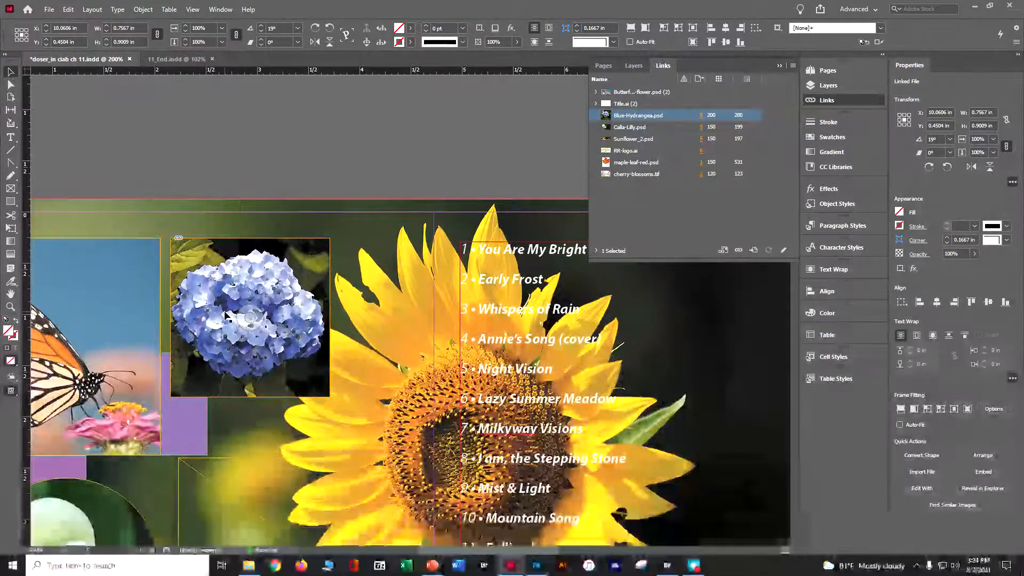
scroll(226, 316, down, 5)
scroll(241, 306, up, 1)
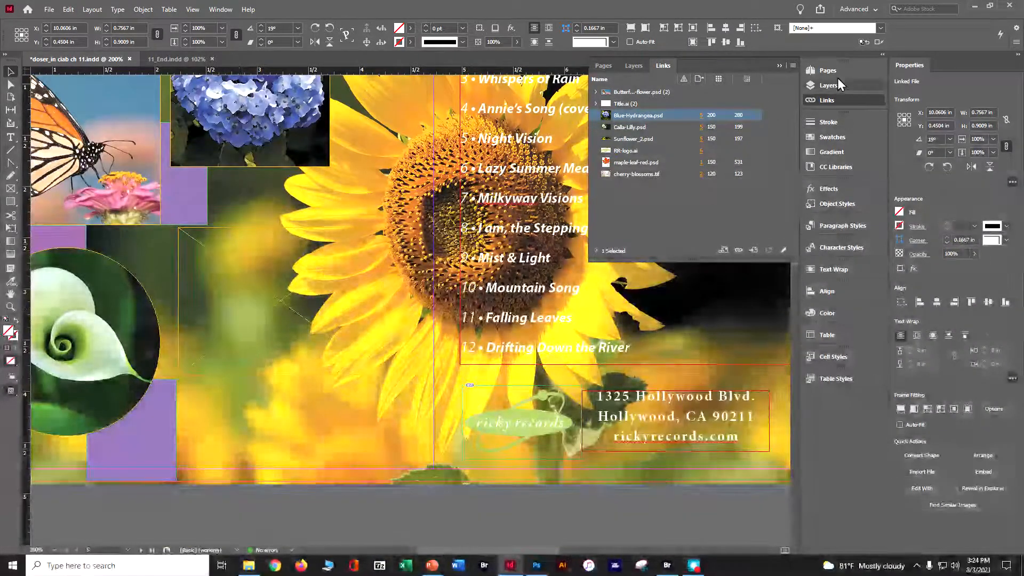
Go to page 4, make Photos the active layer, and lock the Background photos layer.
click(819, 72)
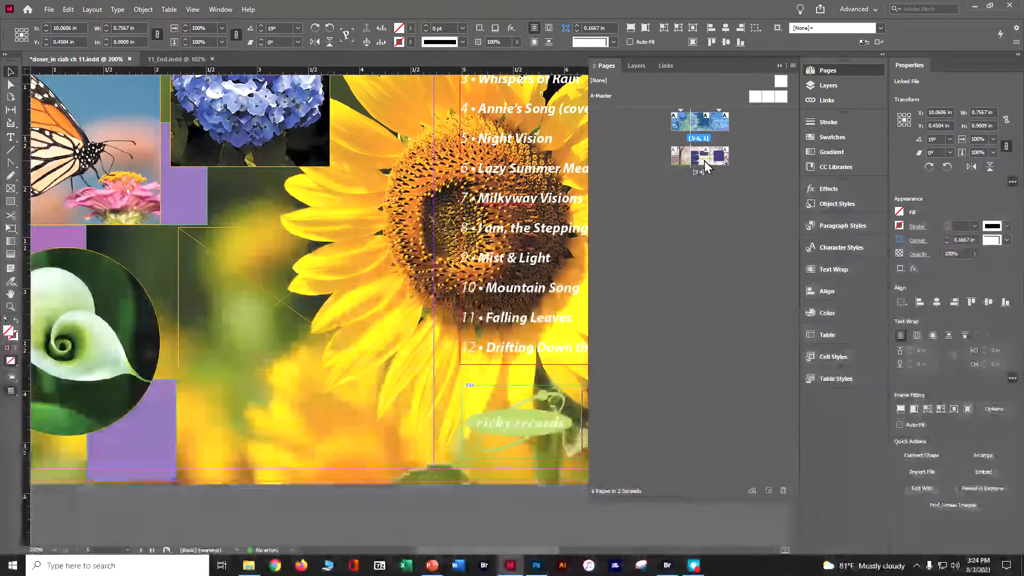
double_click(721, 162)
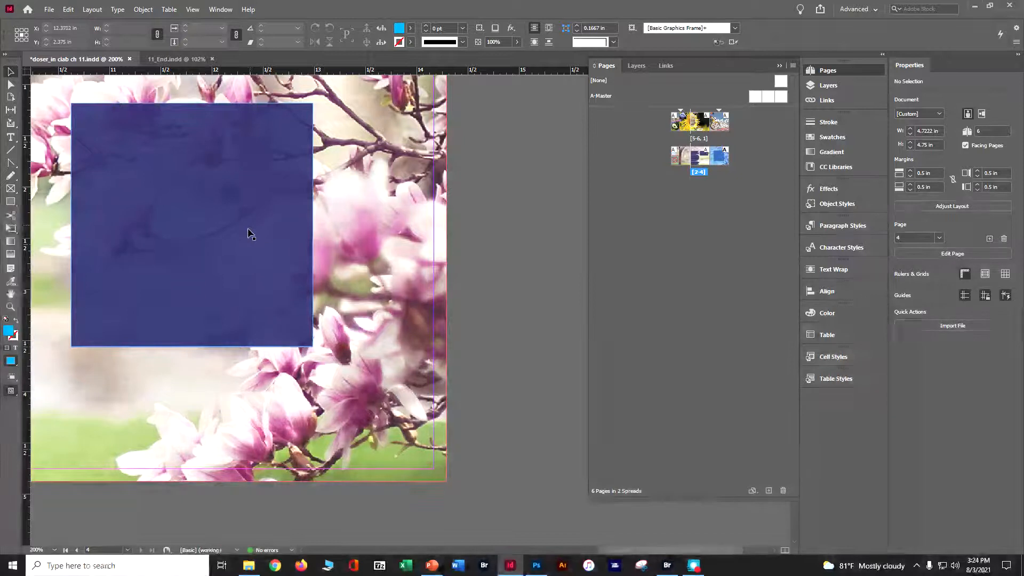
click(824, 89)
click(648, 94)
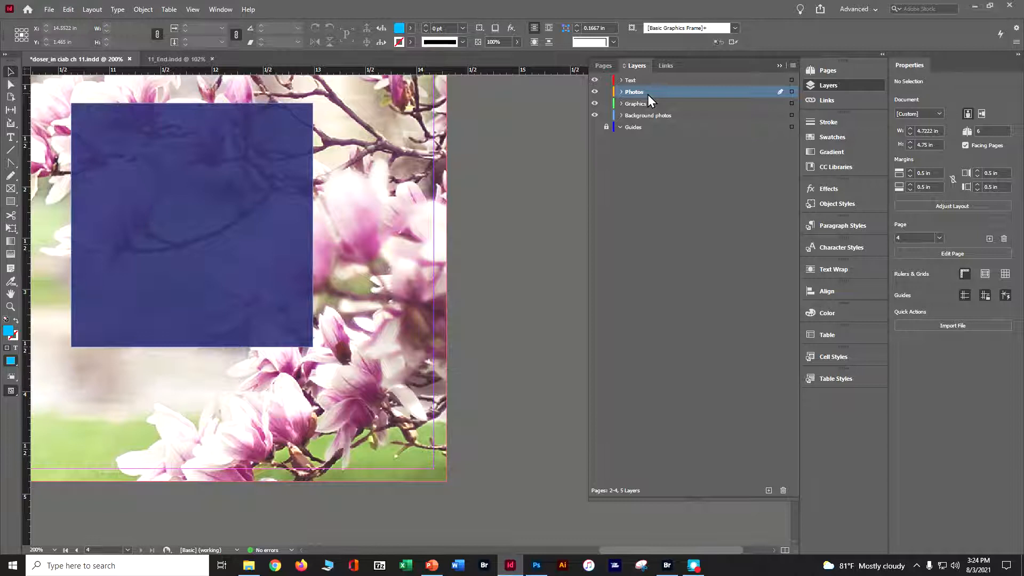
click(606, 115)
Place Pears.psd at full size on page 4, starting just inside the blue square's upper-left corner.
click(48, 10)
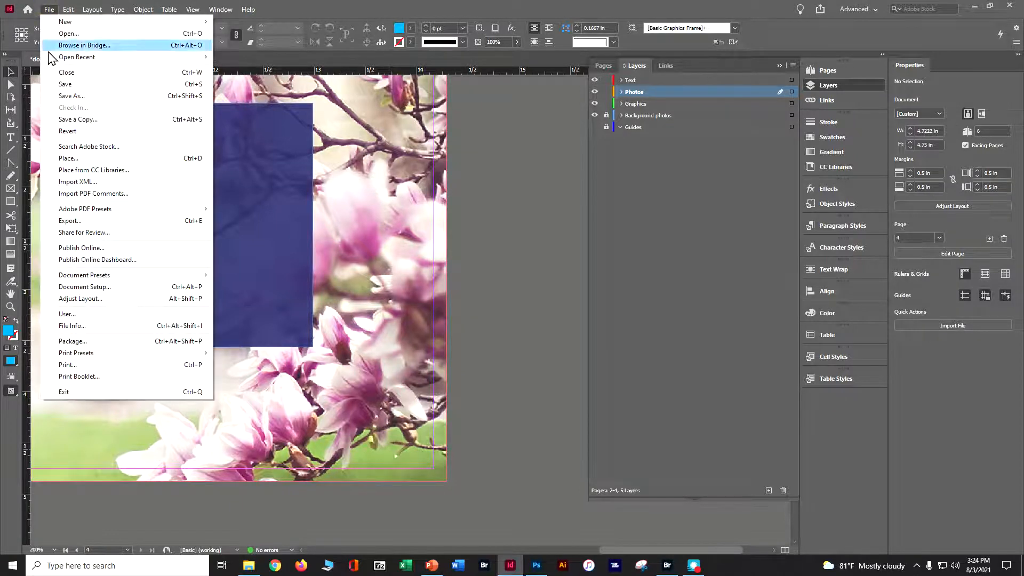
click(65, 161)
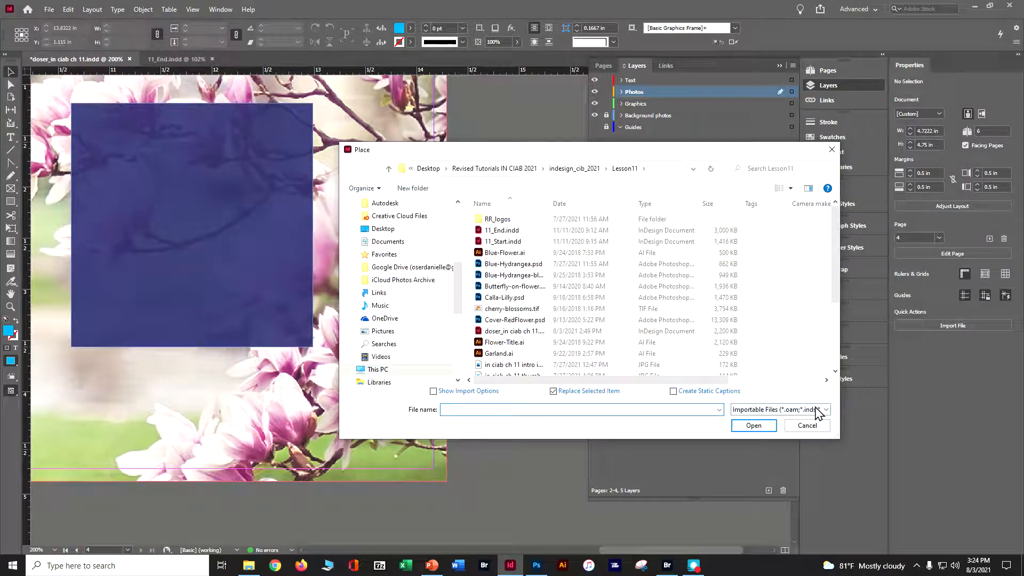
drag(833, 292, 836, 335)
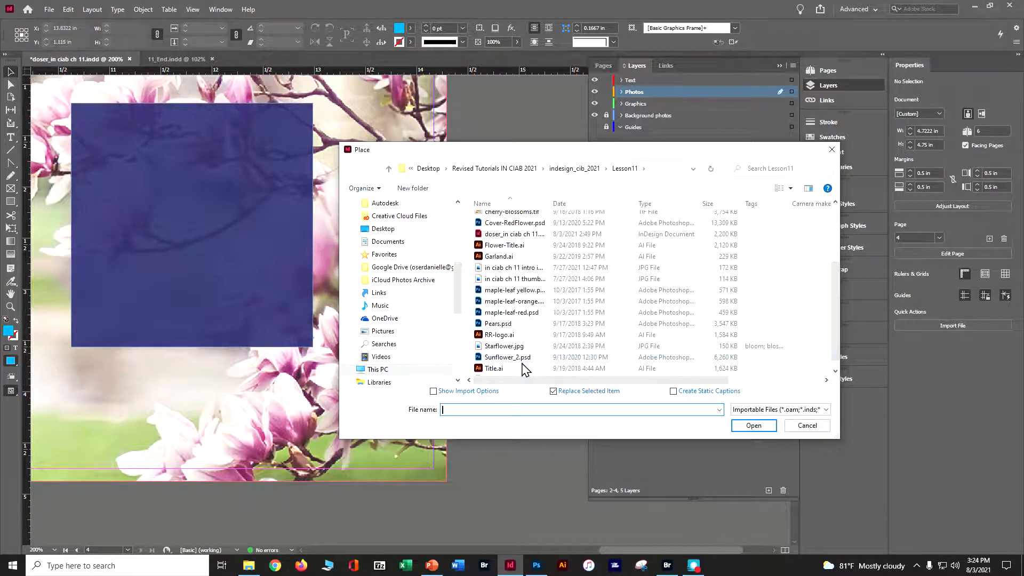
click(511, 323)
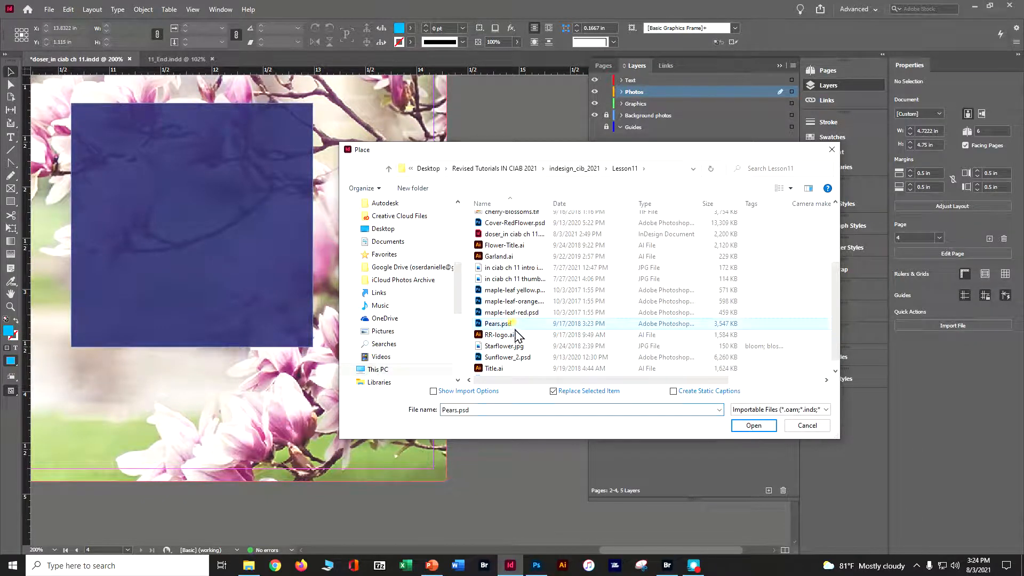
click(734, 425)
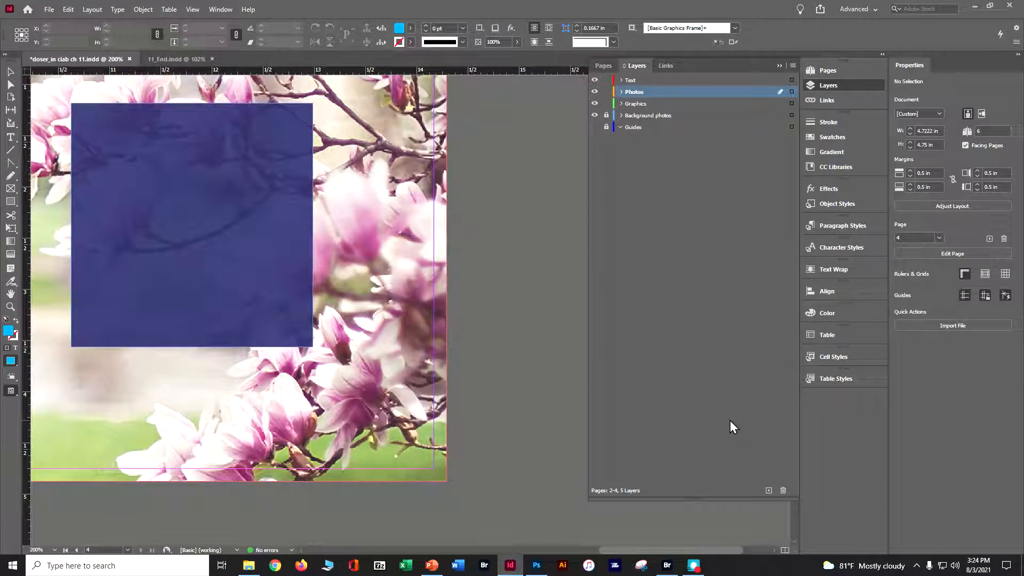
click(98, 119)
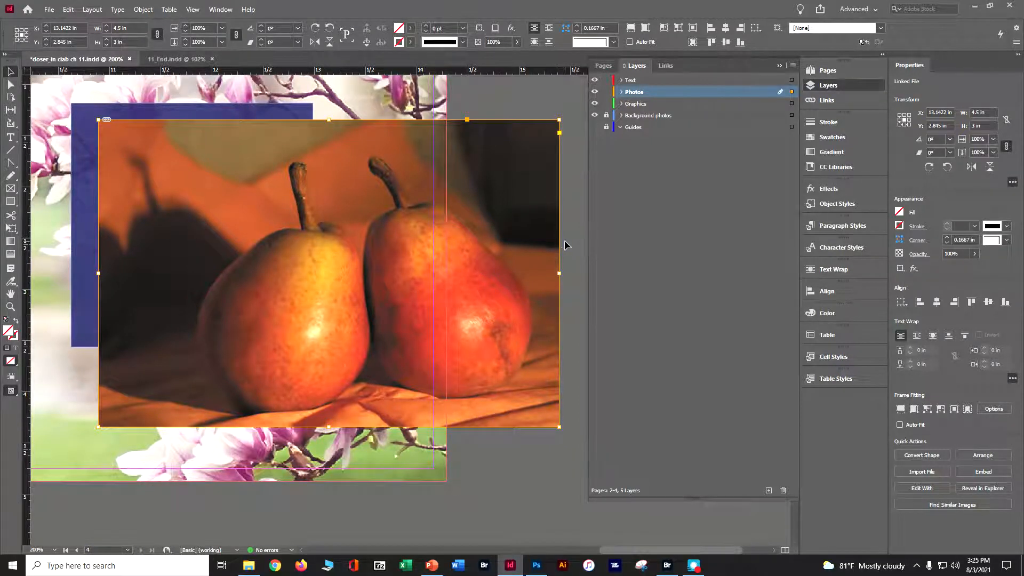
Clip the pears image with the Photoshop Path named Two Pears, with Preview turned on.
click(142, 11)
mouse_move(145, 26)
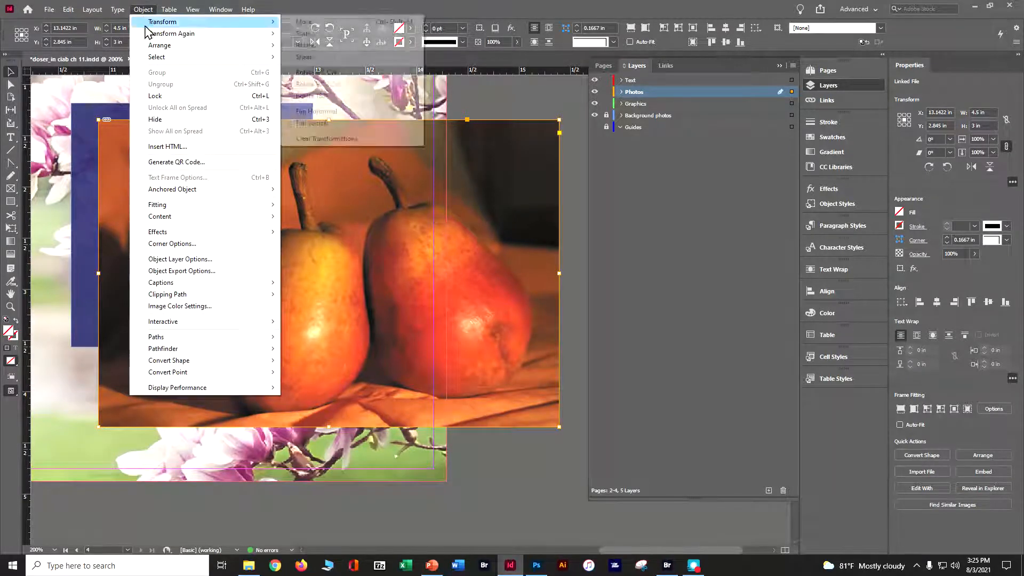
mouse_move(190, 296)
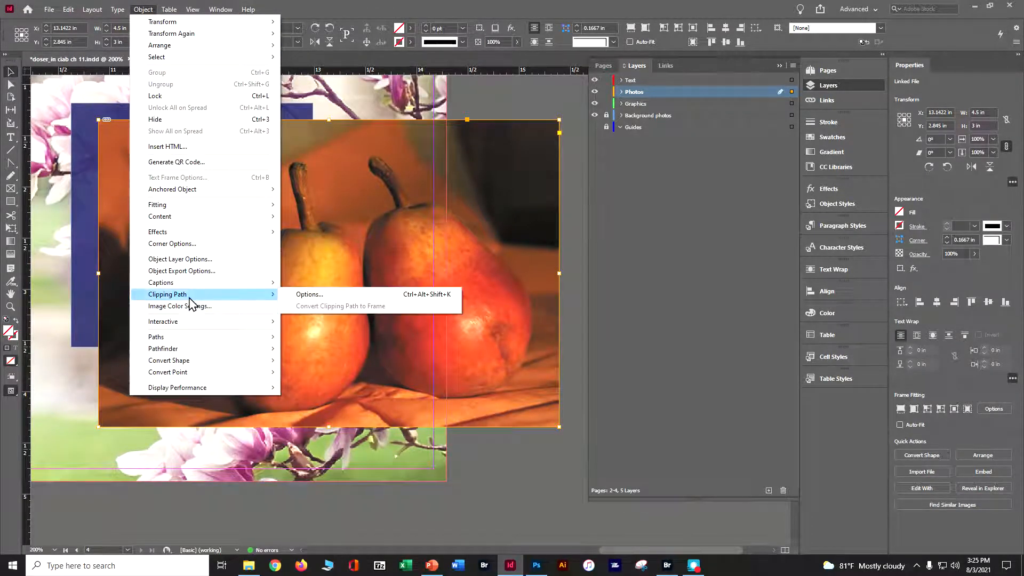
click(290, 297)
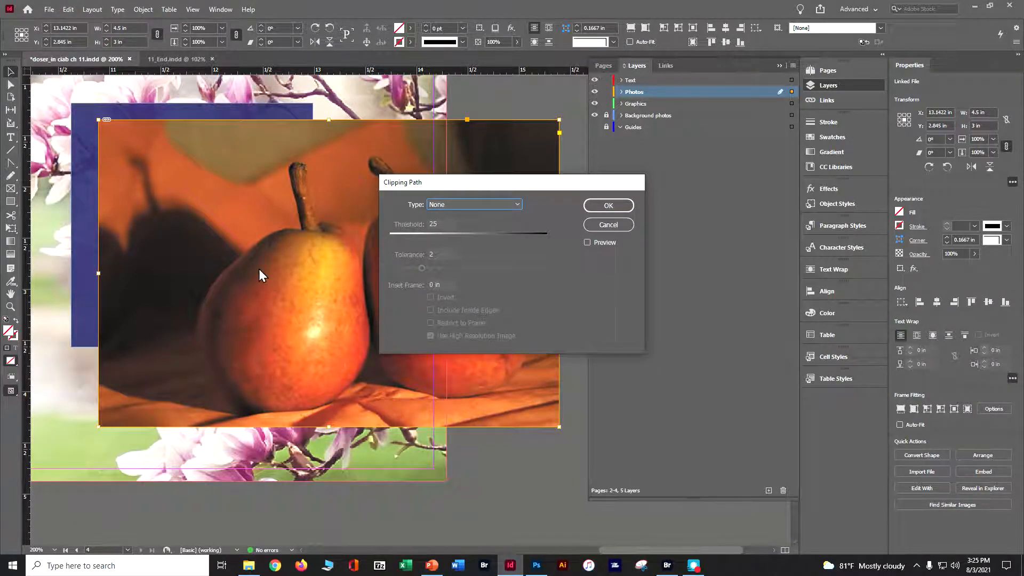
drag(510, 186, 611, 205)
click(688, 260)
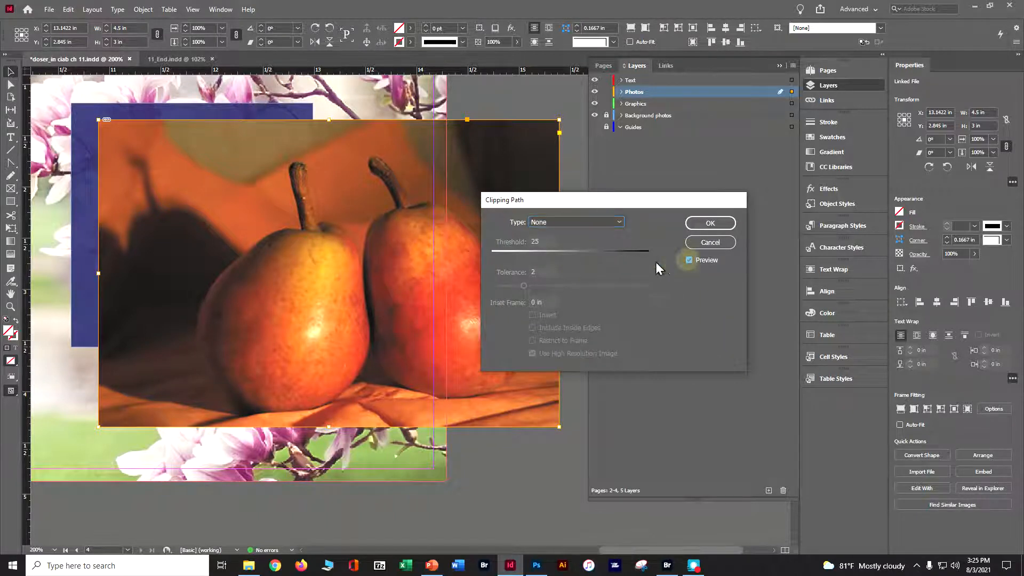
click(618, 222)
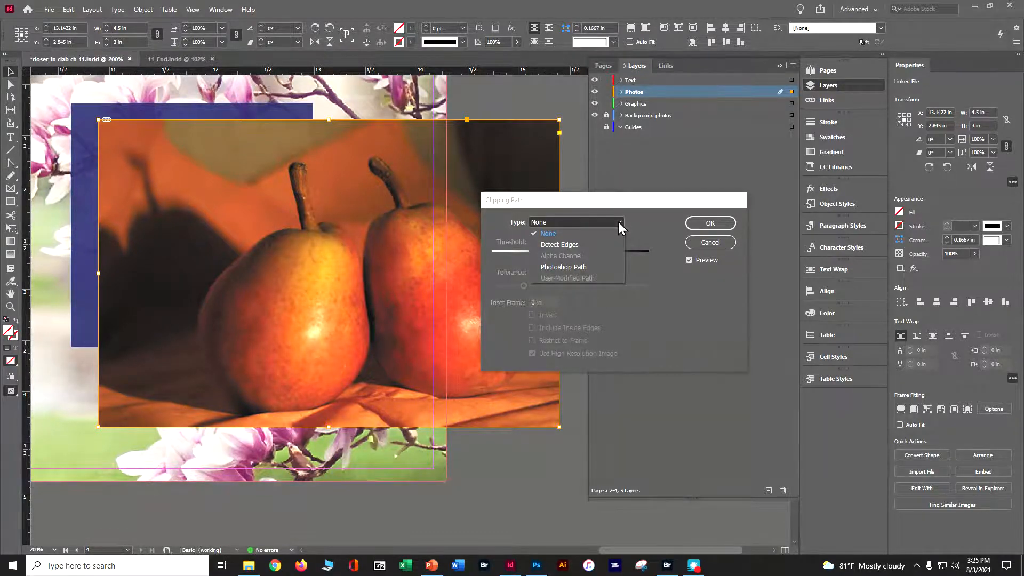
click(584, 267)
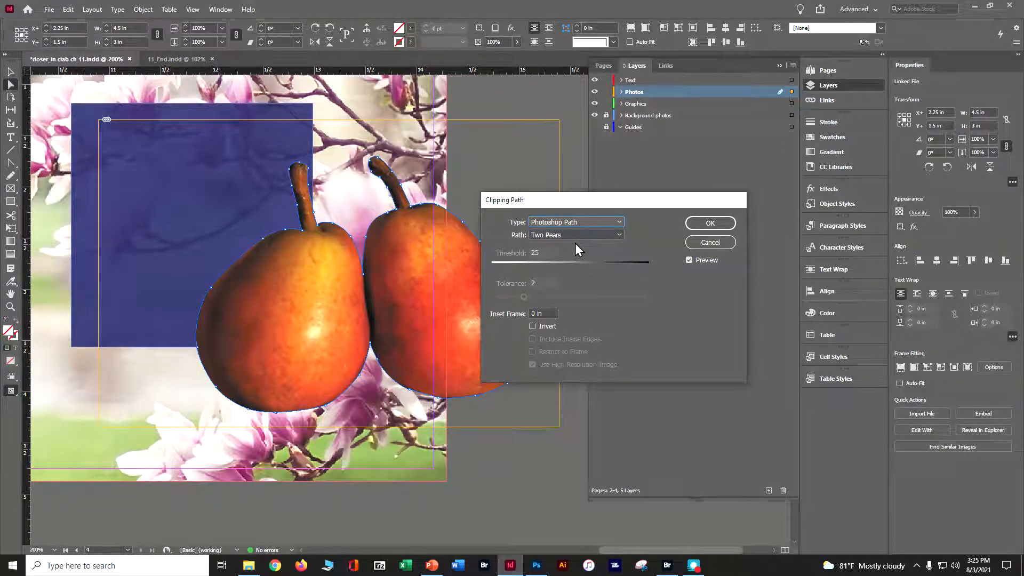
click(729, 223)
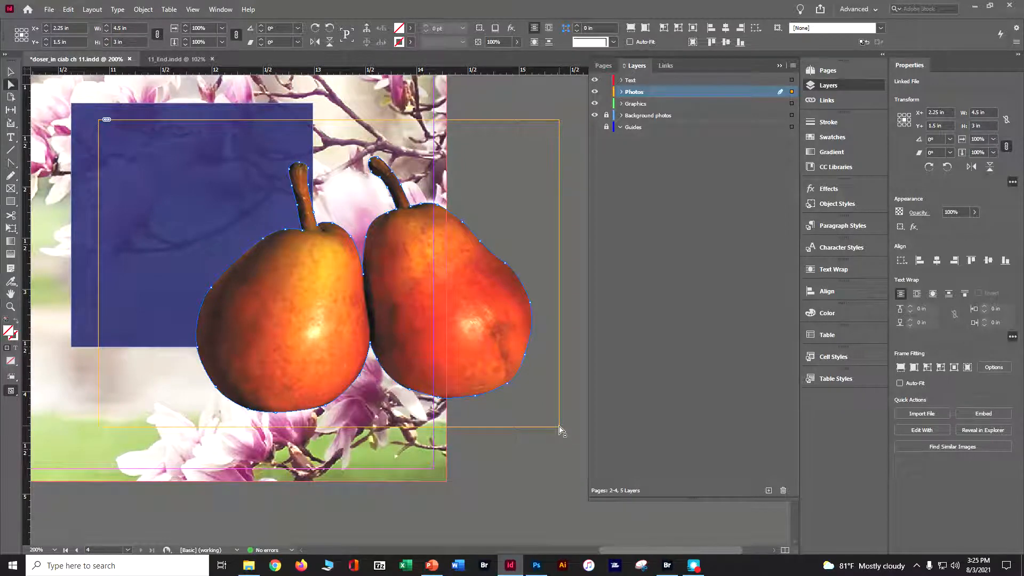
Scale the pears image and its frame to about 2.45 by 1.63 in, and position them over the blue square's lower edge.
click(559, 428)
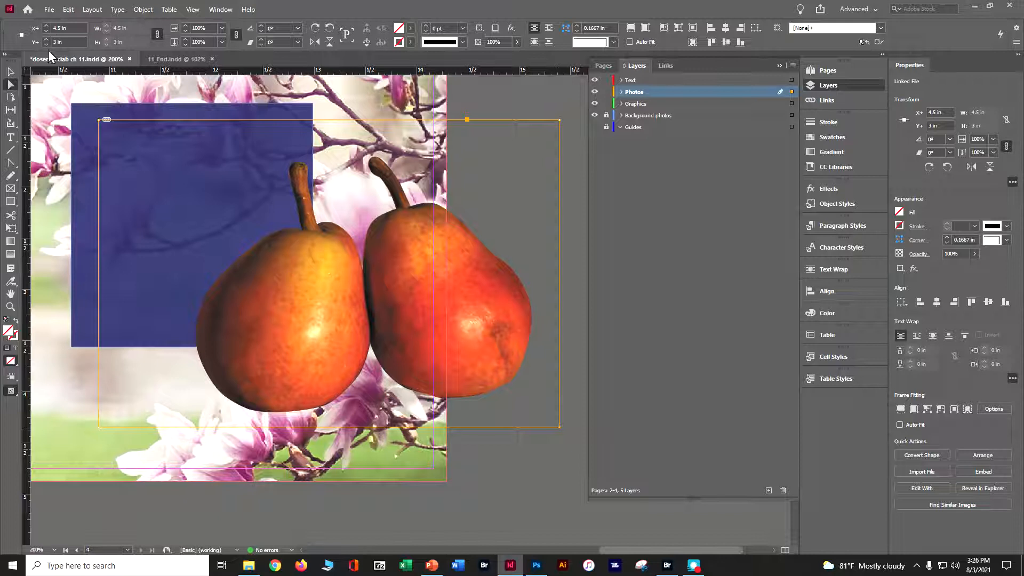
click(10, 71)
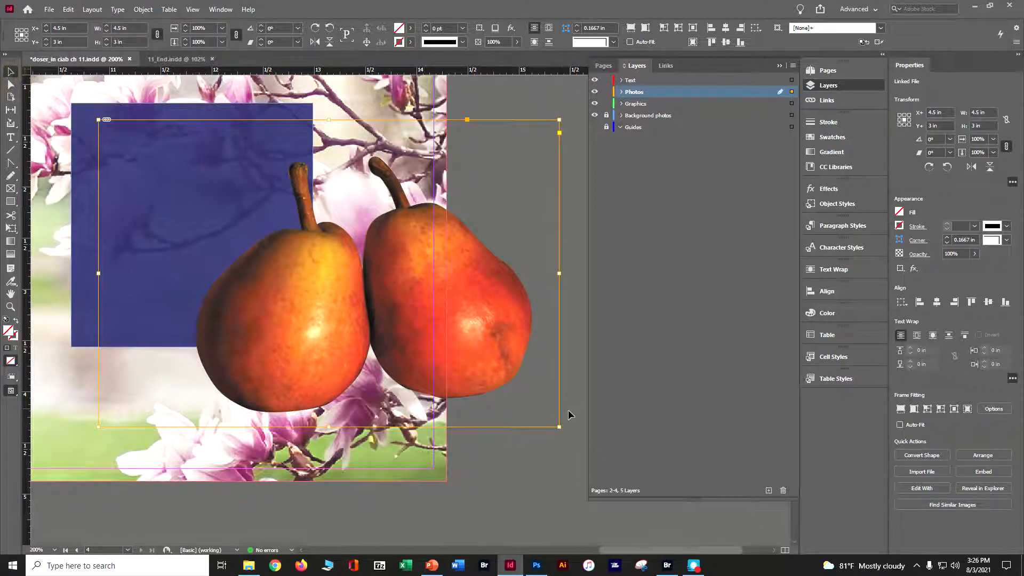
drag(559, 424, 375, 305)
key(ctrl+alt+shift+e)
drag(316, 229, 251, 301)
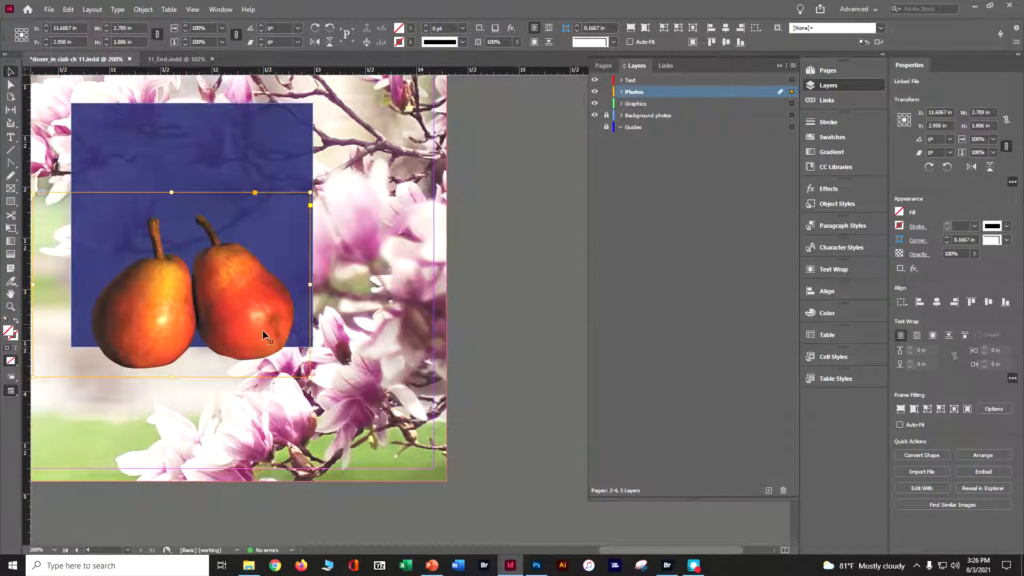
drag(310, 377, 281, 340)
drag(235, 297, 244, 322)
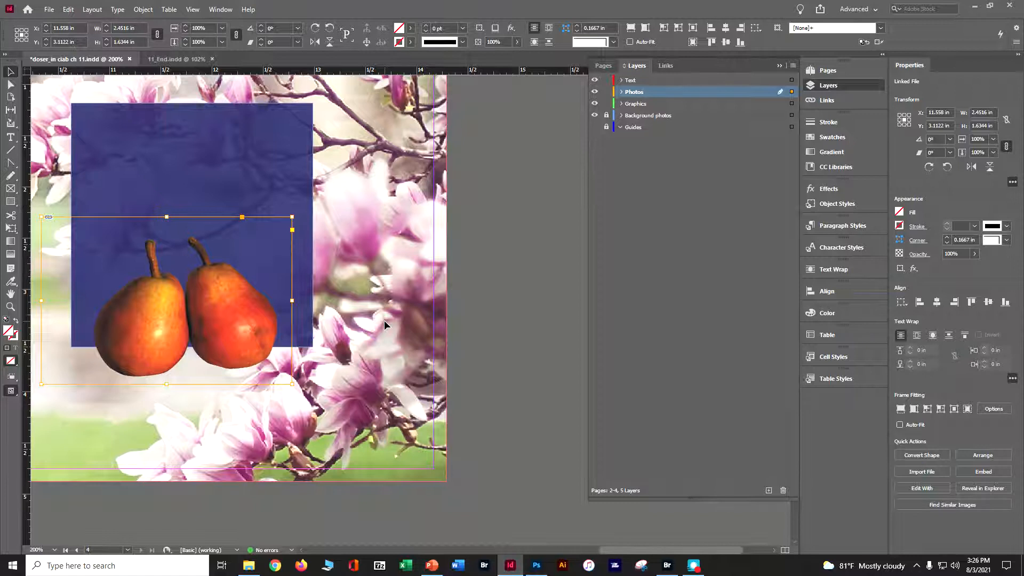
Duplicate the pears image and position the copy over the blue square's upper-right corner.
alt+drag(213, 290, 328, 140)
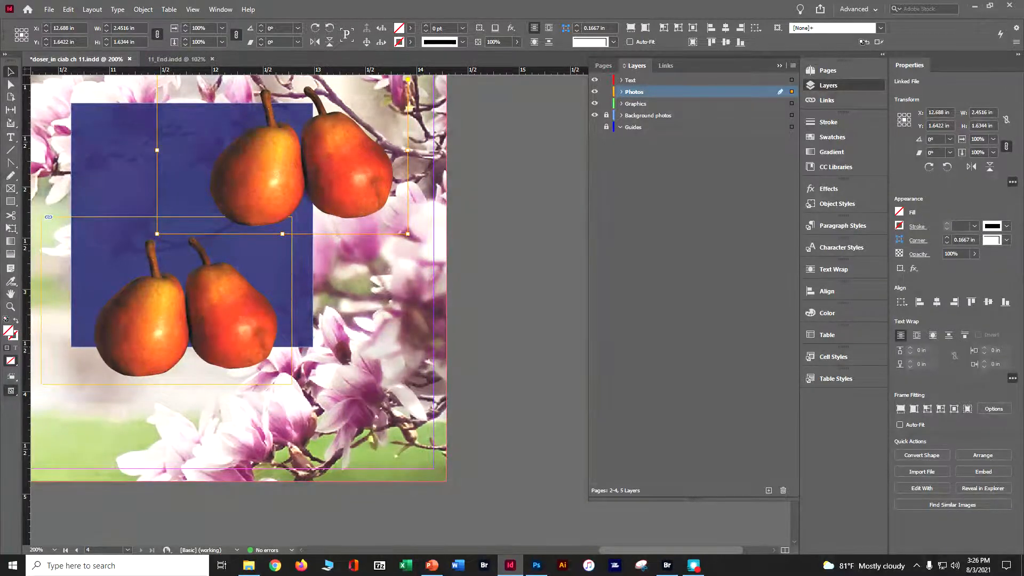
click(146, 11)
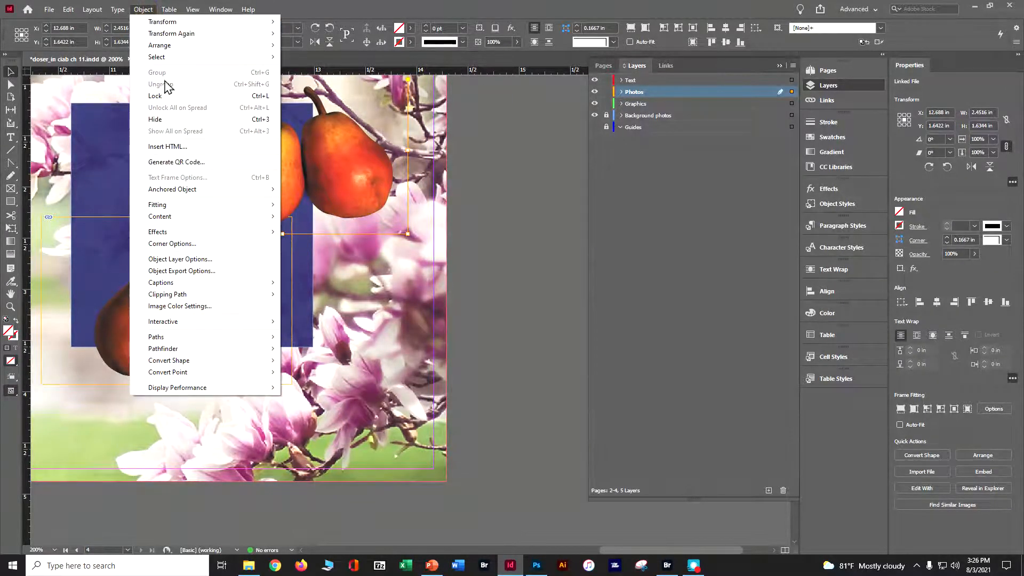
mouse_move(178, 207)
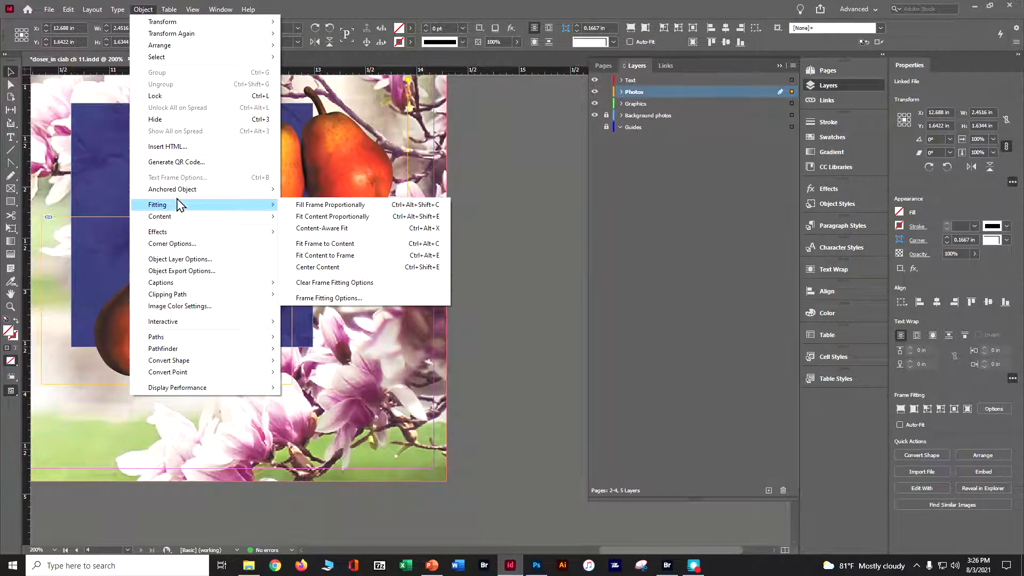
click(335, 168)
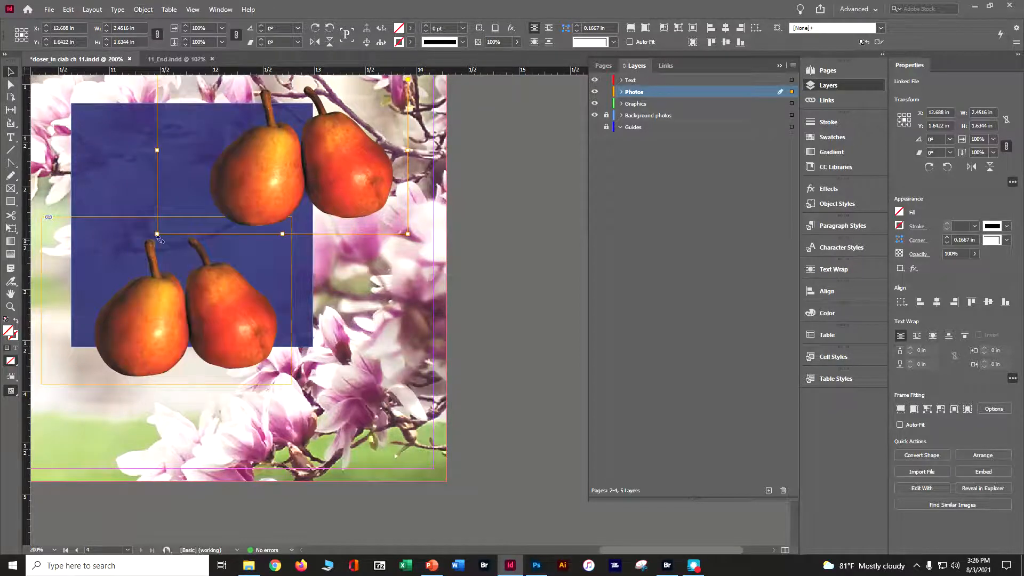
Crop the duplicate pears frame from its lower-left corner to about 1.92 by 1.28 in, and fit the frame to its content.
drag(157, 234, 212, 198)
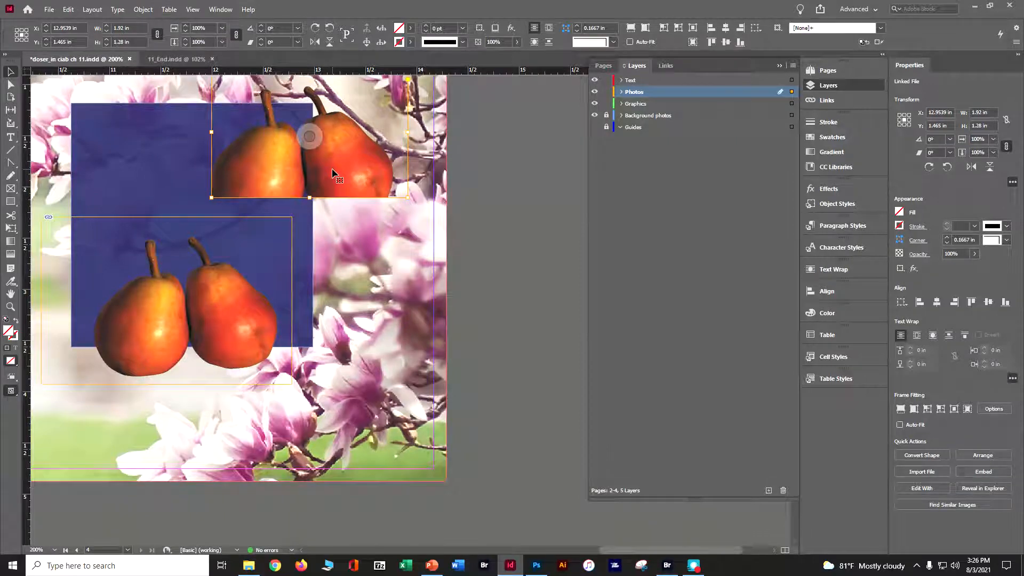
click(143, 10)
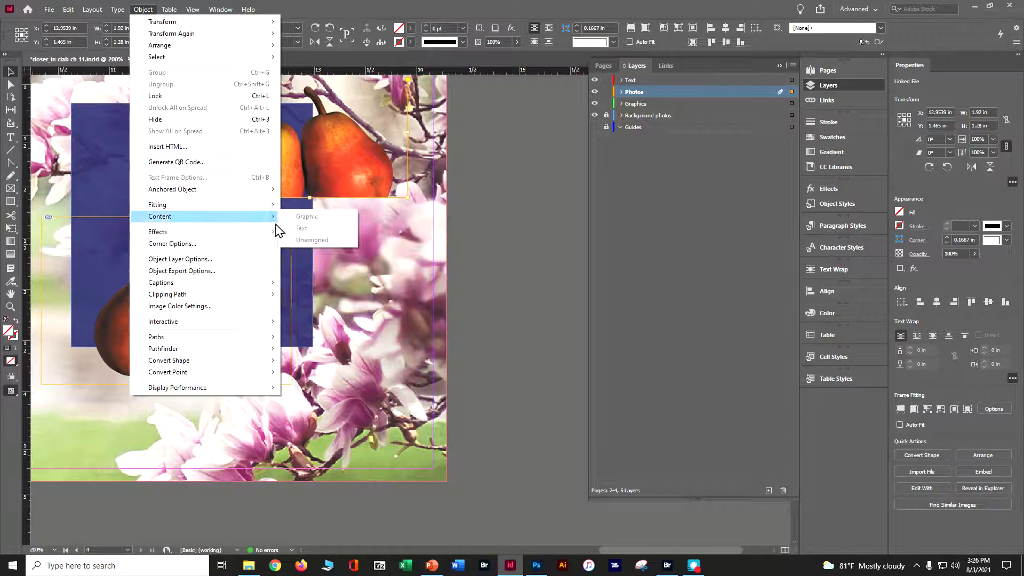
click(314, 244)
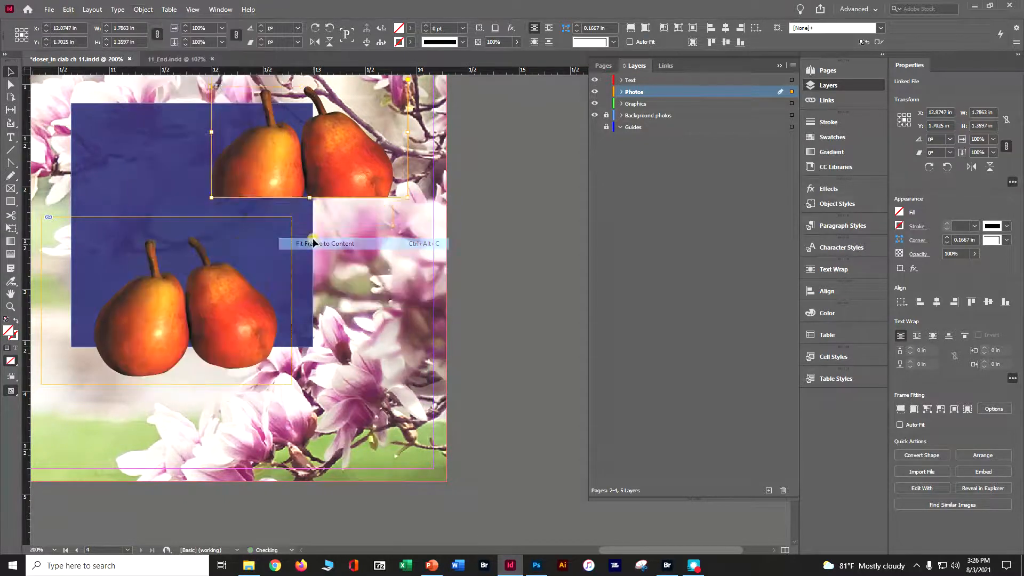
Select the image inside the duplicate's frame to compare the frame and content boundaries, and clear the selection.
double_click(338, 182)
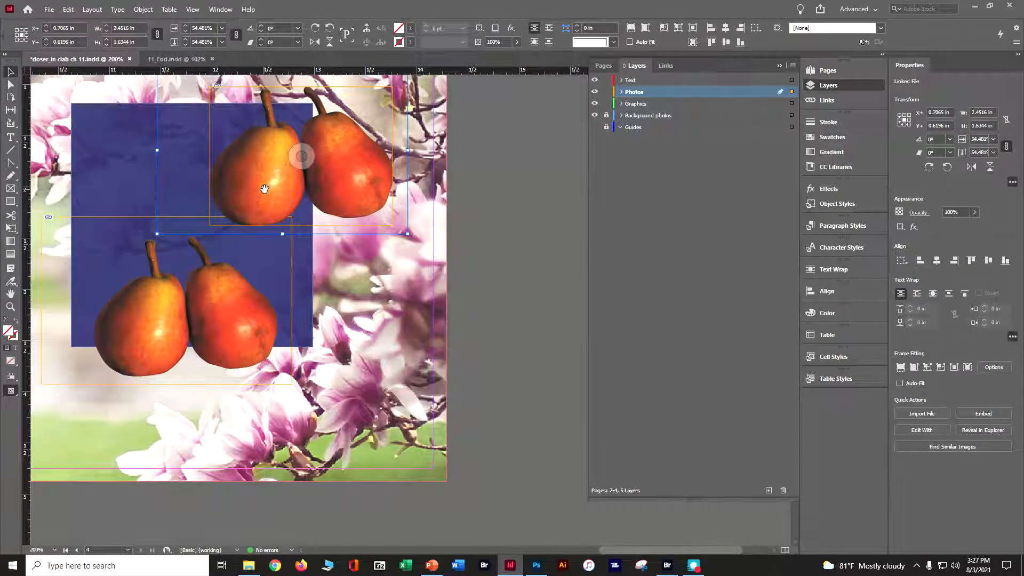
click(302, 156)
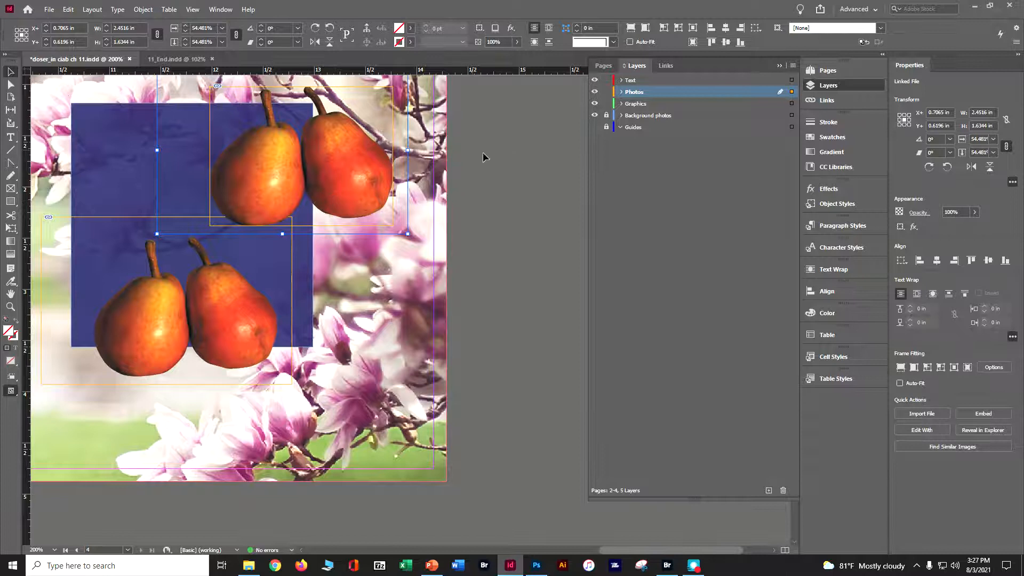
click(498, 158)
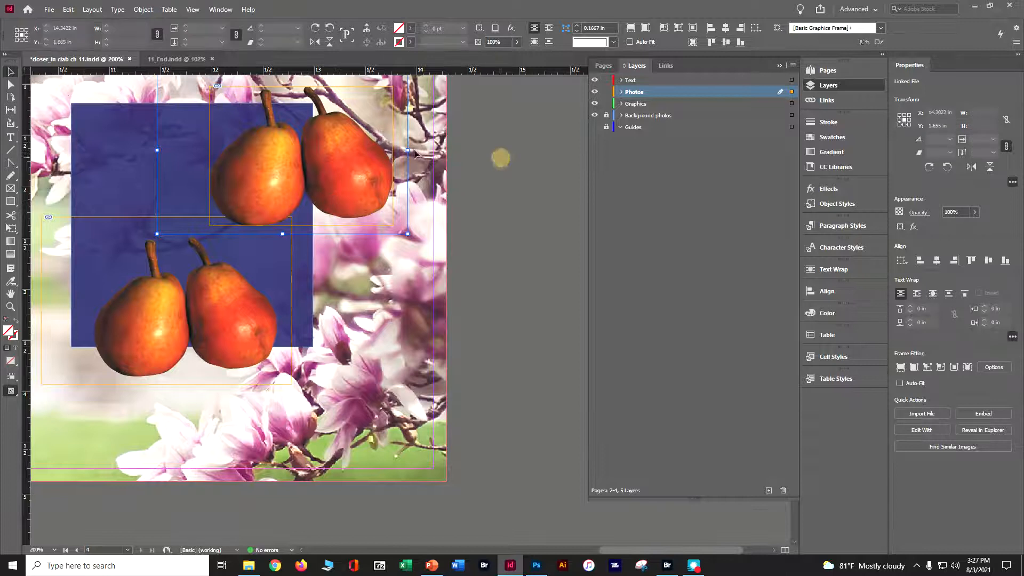
Scale the duplicate pears frame and image to about 1.31 by 1 in, and rotate them 5° counterclockwise.
click(390, 163)
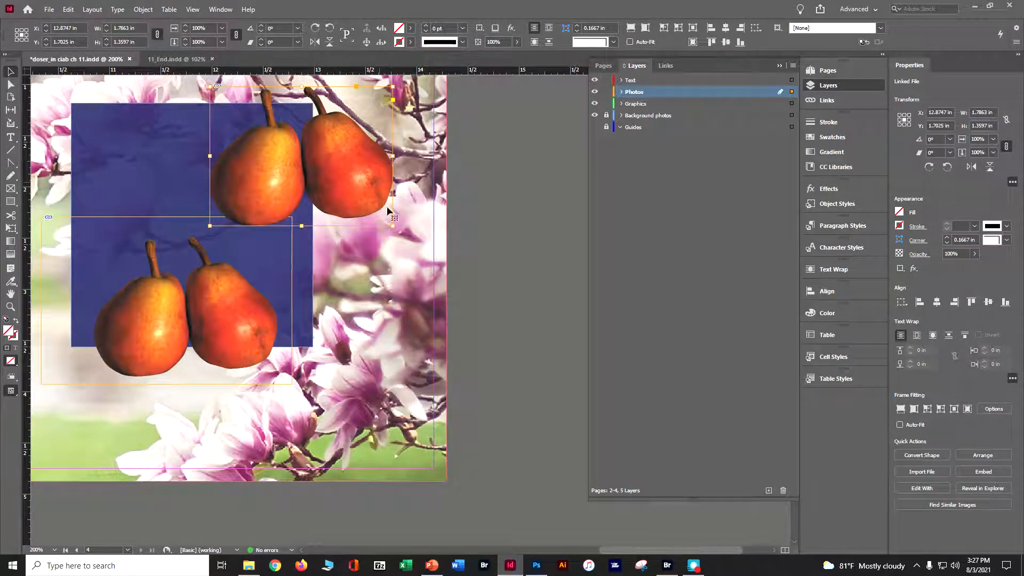
drag(392, 225, 348, 168)
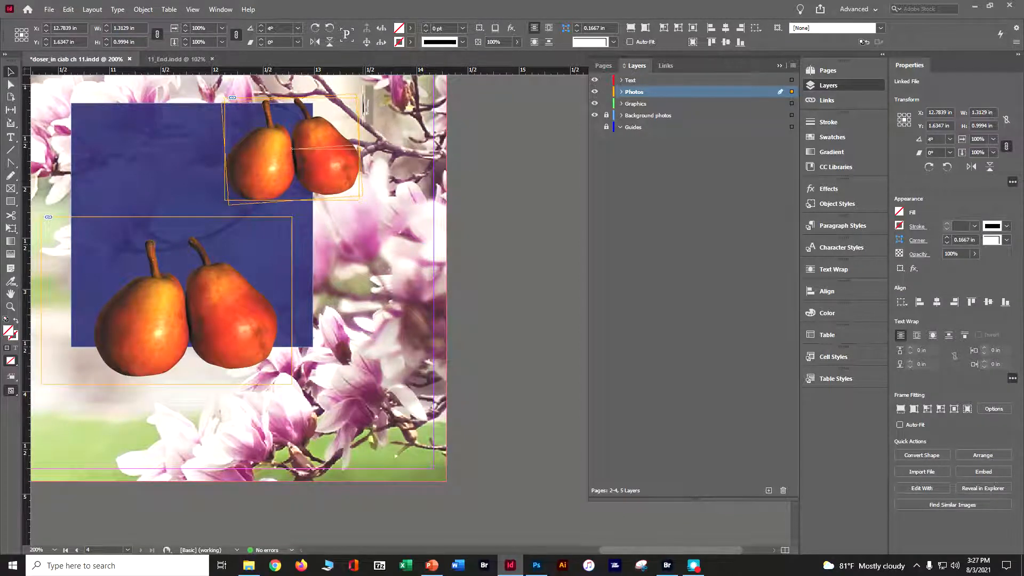
drag(365, 95, 362, 89)
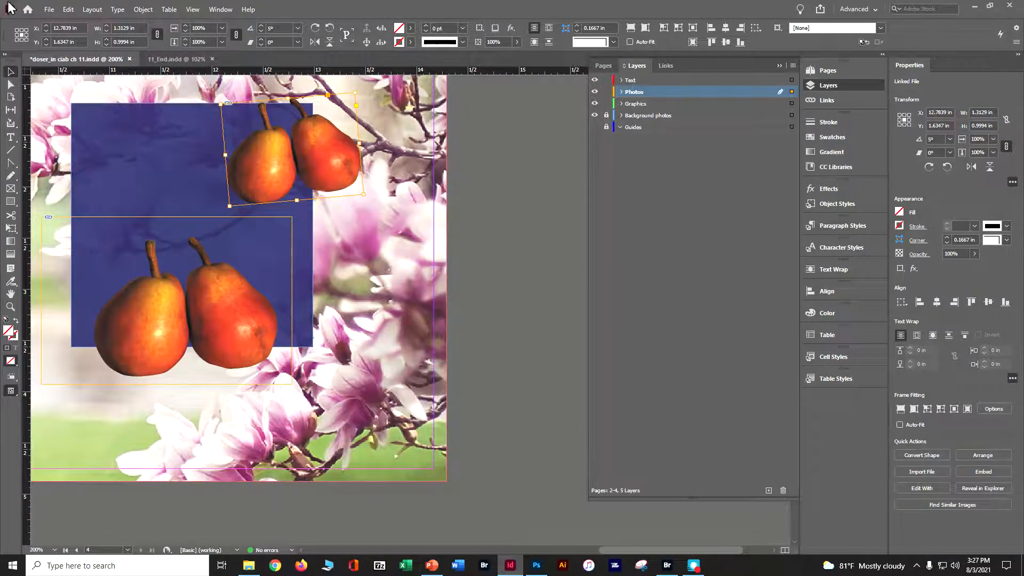
Change the duplicate's clipping path to the Photoshop path Right Pear.
click(138, 10)
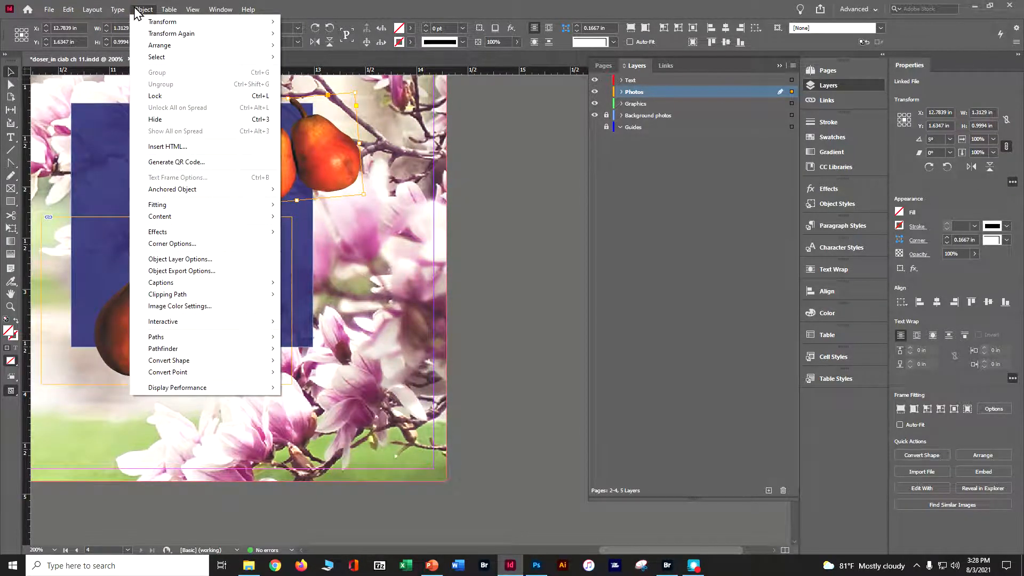
mouse_move(186, 299)
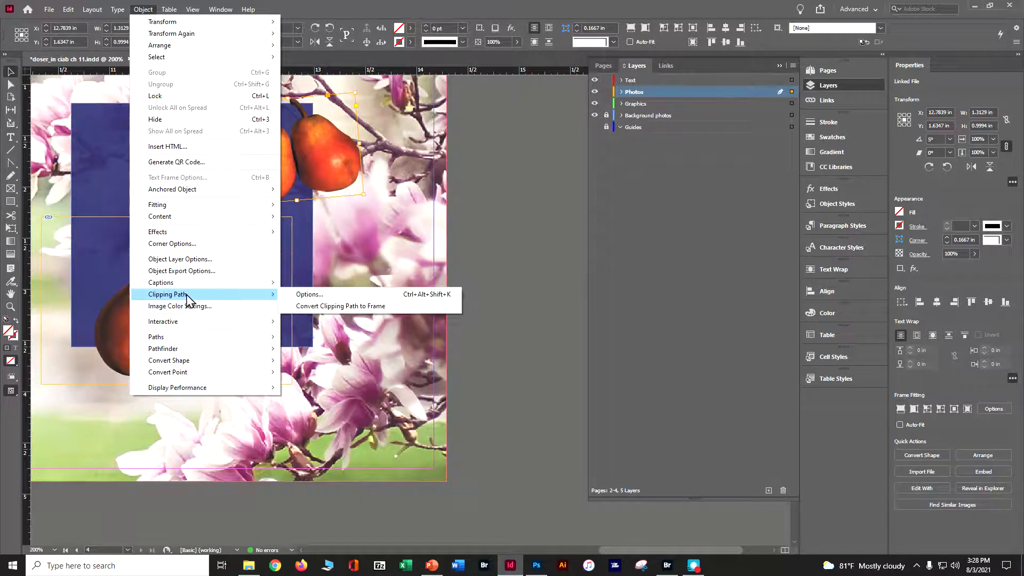
click(309, 295)
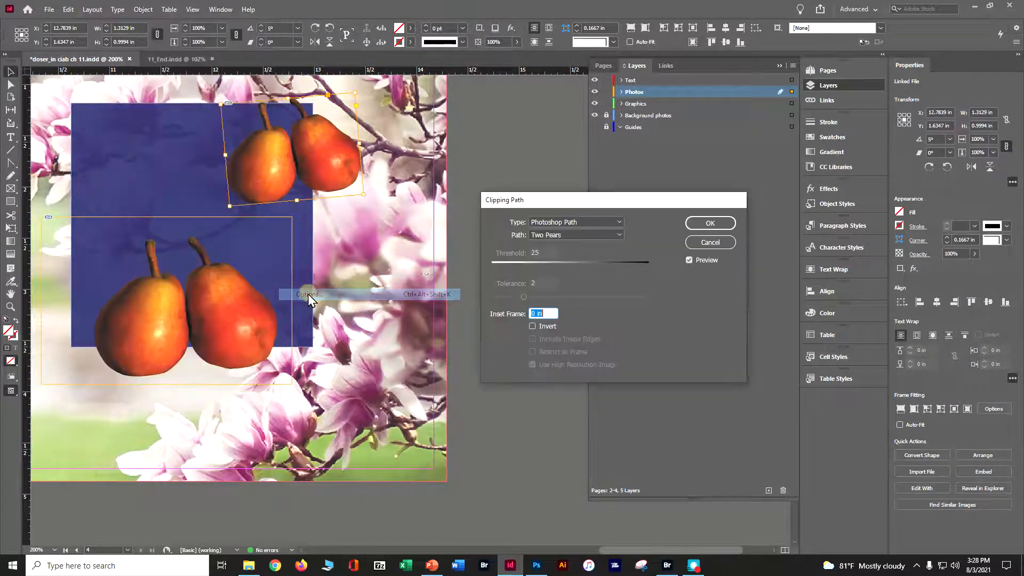
click(574, 235)
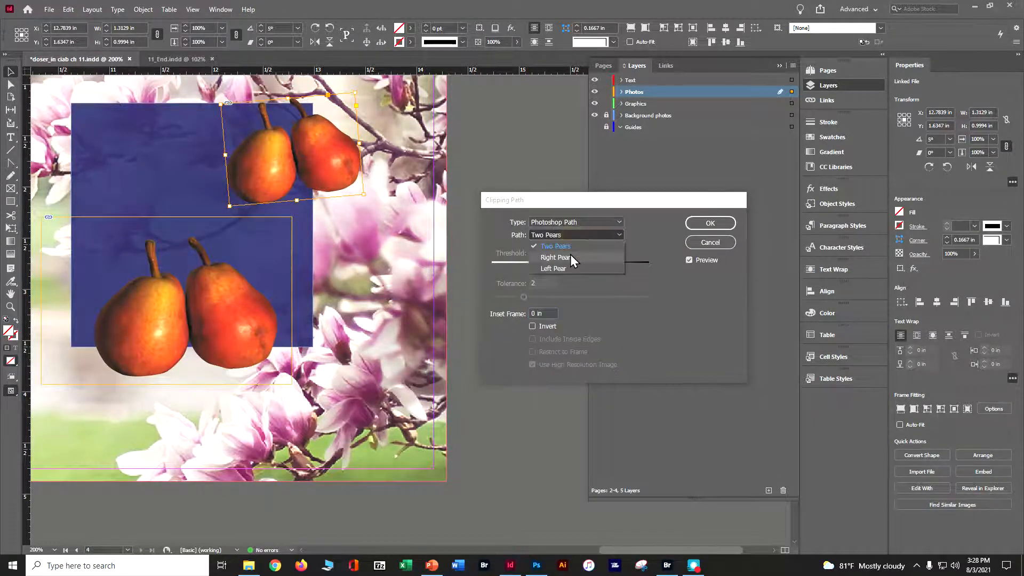
click(571, 254)
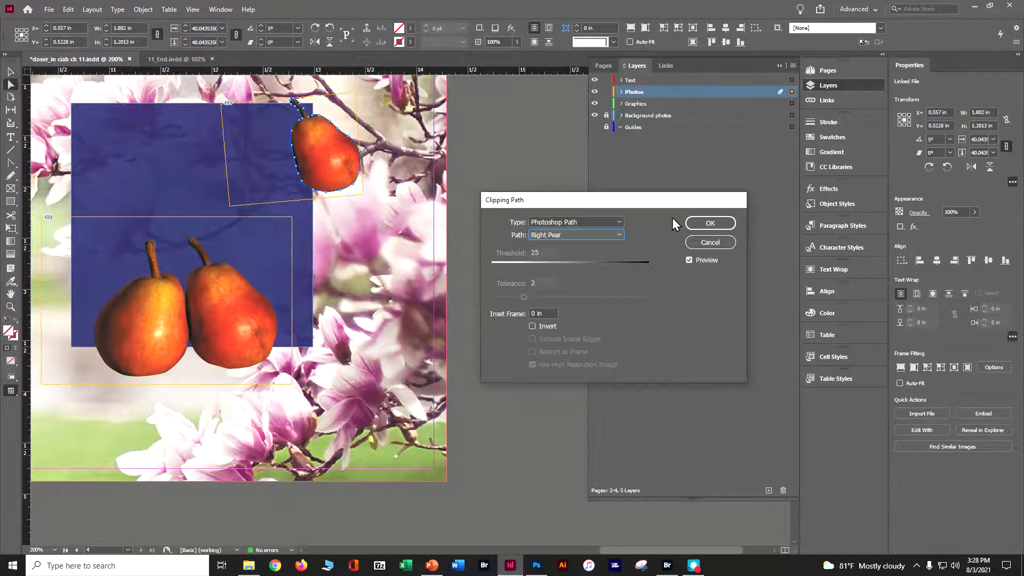
click(691, 224)
Nudge the right pear image within its frame to about X+ 0.432 in and Y+ 0.565 in, keeping the whole pear inside.
key(Left)
key(Left)
key(Left)
key(Left)
key(Left)
key(Left)
key(Left)
key(Left)
key(Left)
key(Down)
key(Down)
key(Down)
key(Down)
key(Down)
key(Down)
key(Down)
key(Down)
key(Down)
key(Down)
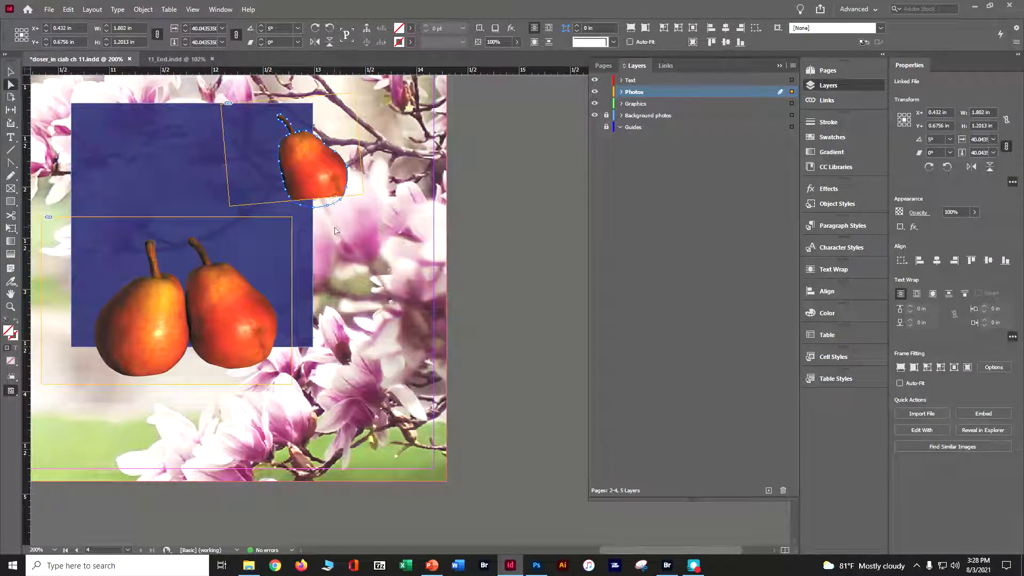
key(Up)
key(Up)
key(Up)
key(Up)
key(Up)
key(Up)
key(Up)
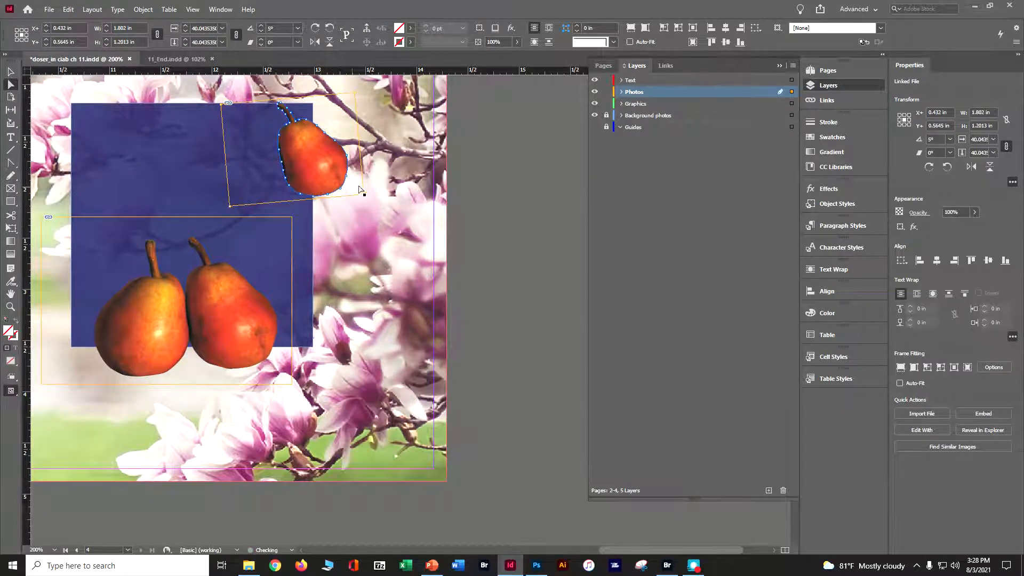
Reselect the right pear's frame and move it slightly down over the blue square's right edge, to about X 12.73 in, Y 1.74 in.
click(482, 191)
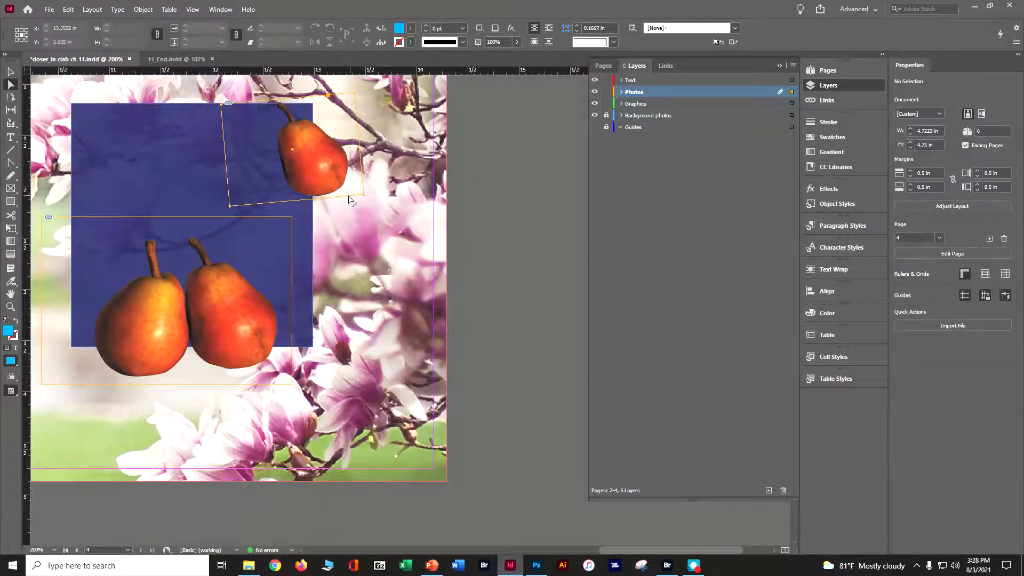
click(348, 193)
click(10, 71)
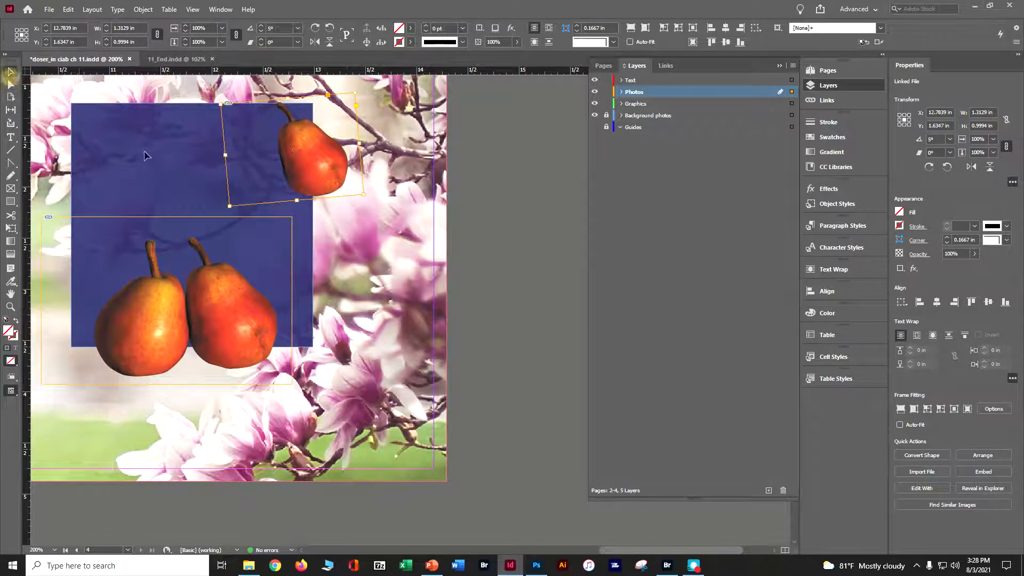
drag(292, 149, 285, 160)
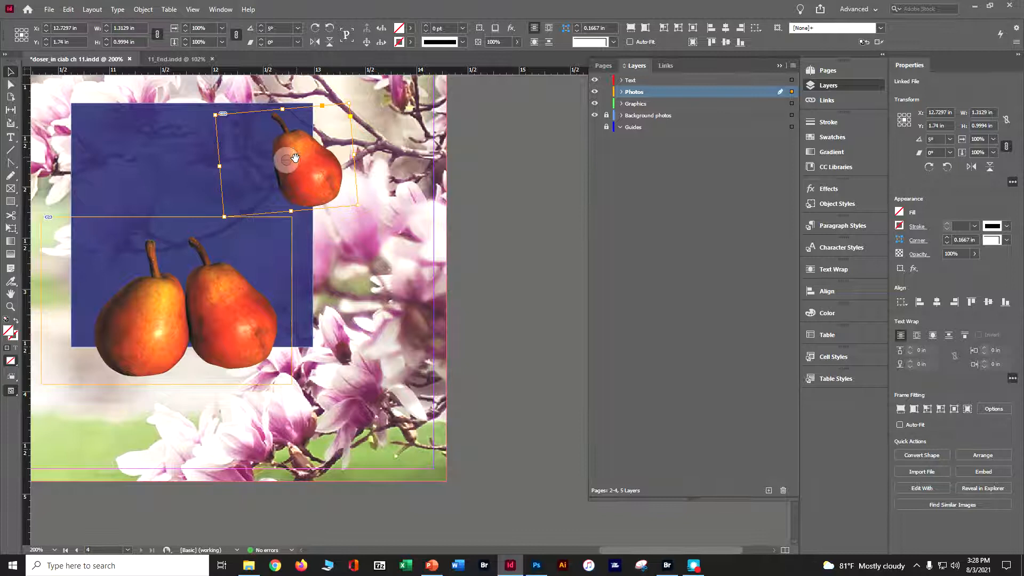
Duplicate the single pear frame below the original beside the large pears, and set the copy's clipping path to Left Pear.
drag(319, 165, 359, 338)
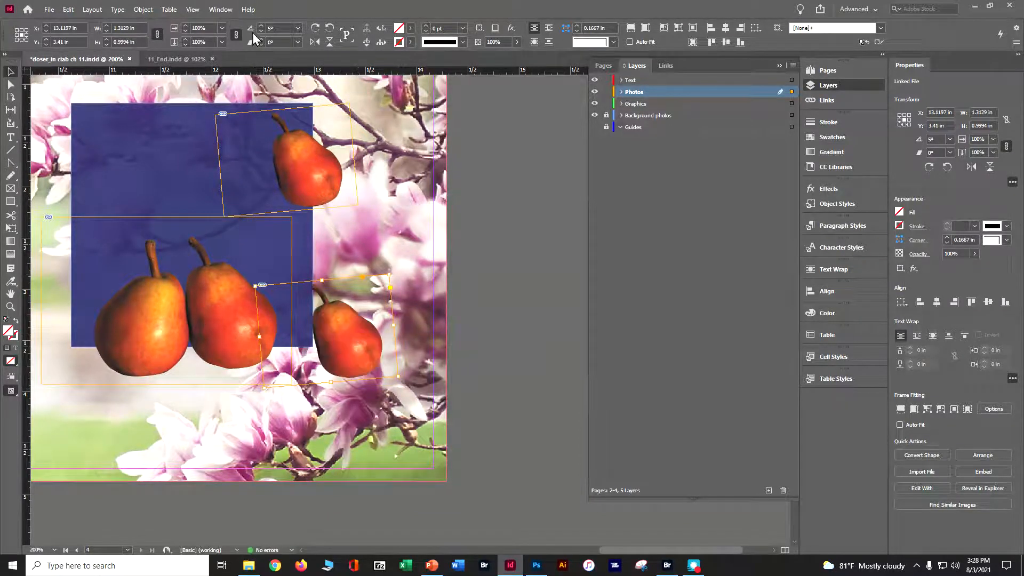
click(145, 11)
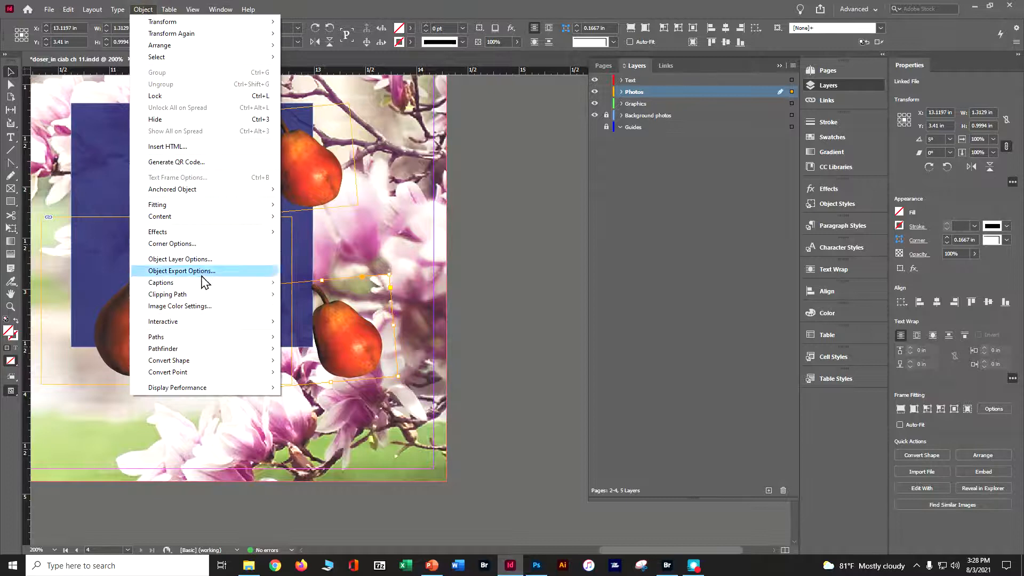
click(296, 294)
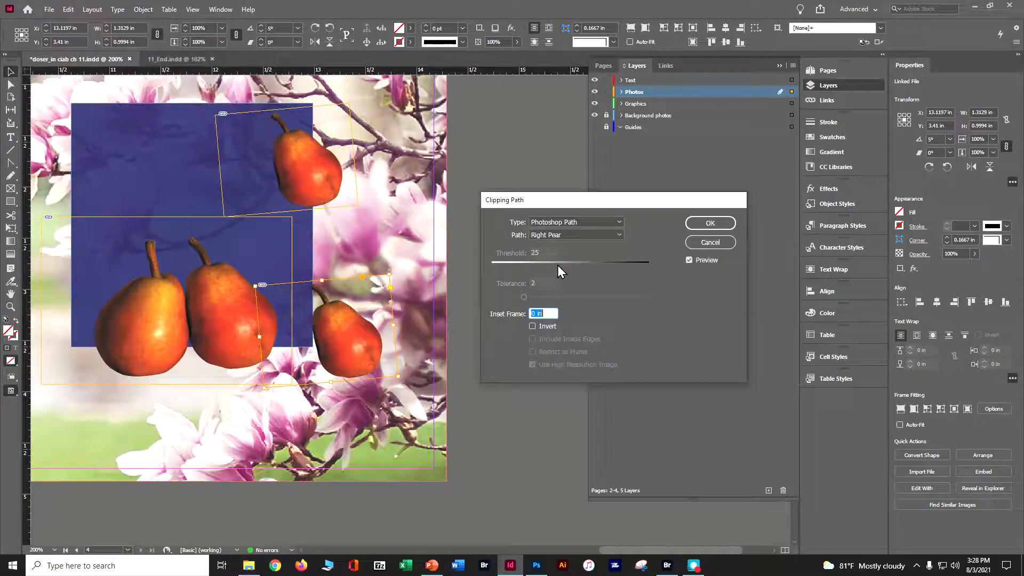
click(565, 235)
click(565, 268)
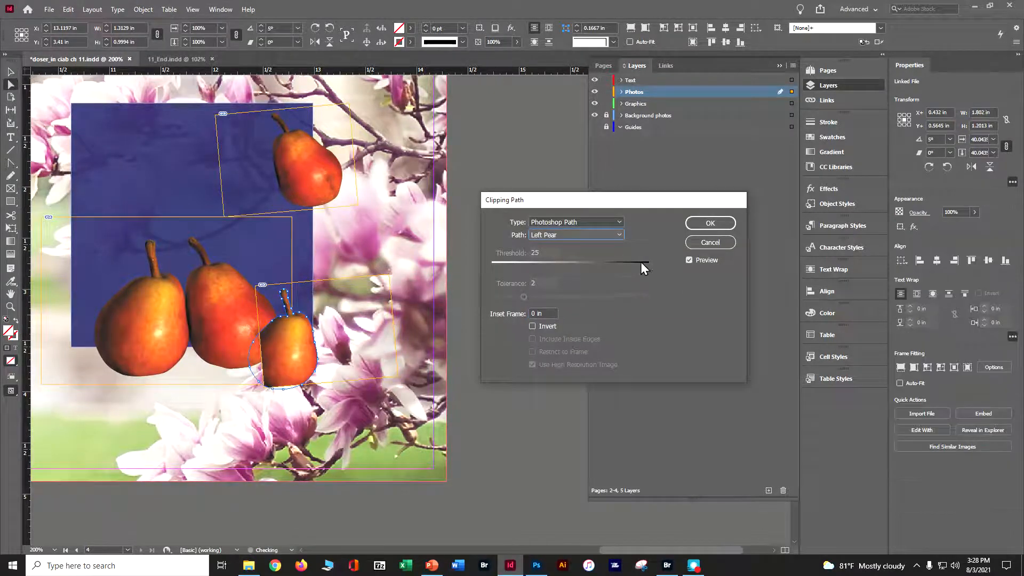
click(719, 224)
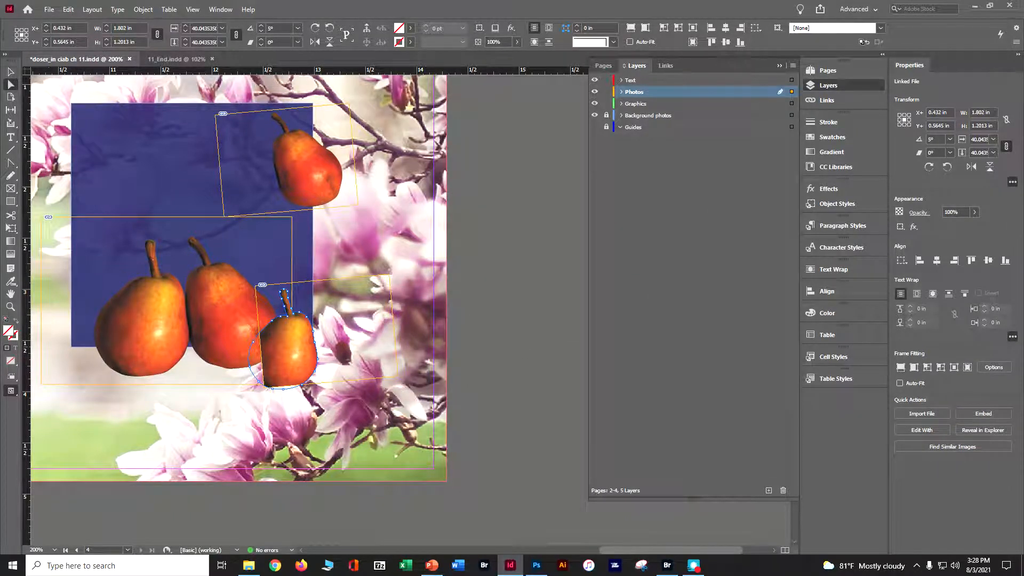
Reposition the left pear image inside its frame so the whole pear fits, and clear the selection.
click(11, 72)
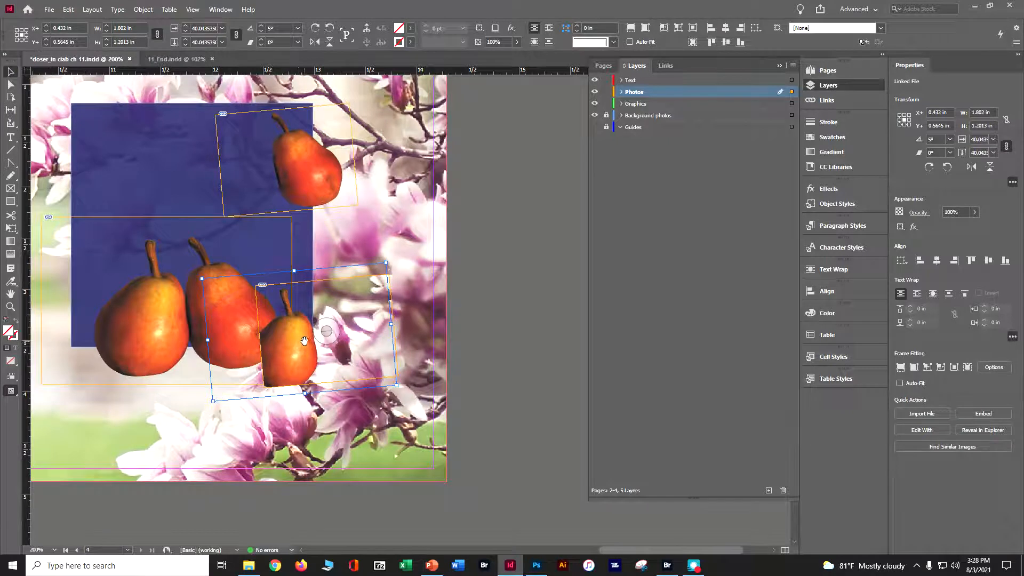
drag(304, 340, 342, 323)
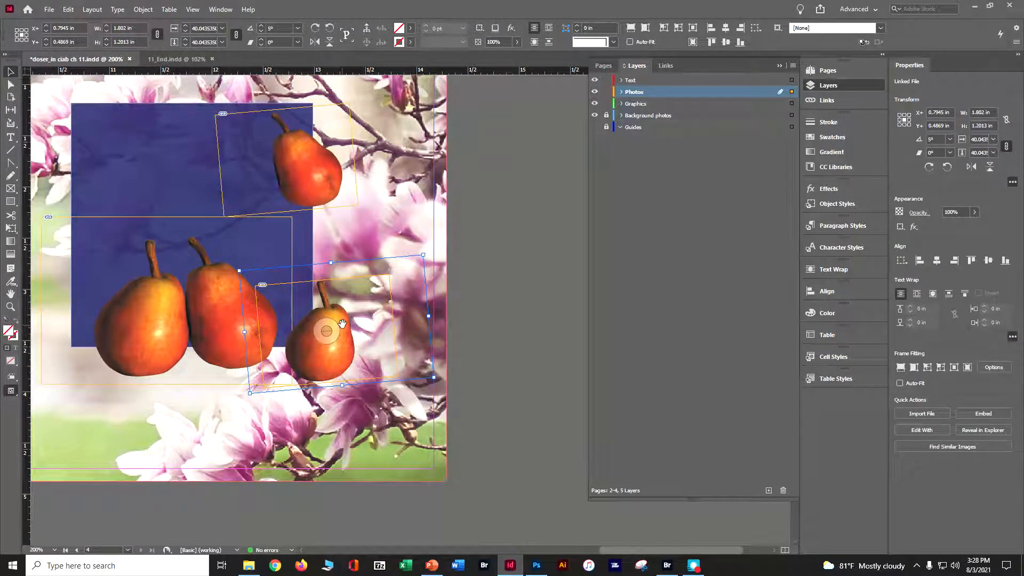
key(ctrl+shift+a)
Move the left pear's frame in front of the two large pears, at about X 11.76 in, Y 3.56 in, and save the document.
drag(311, 324, 171, 339)
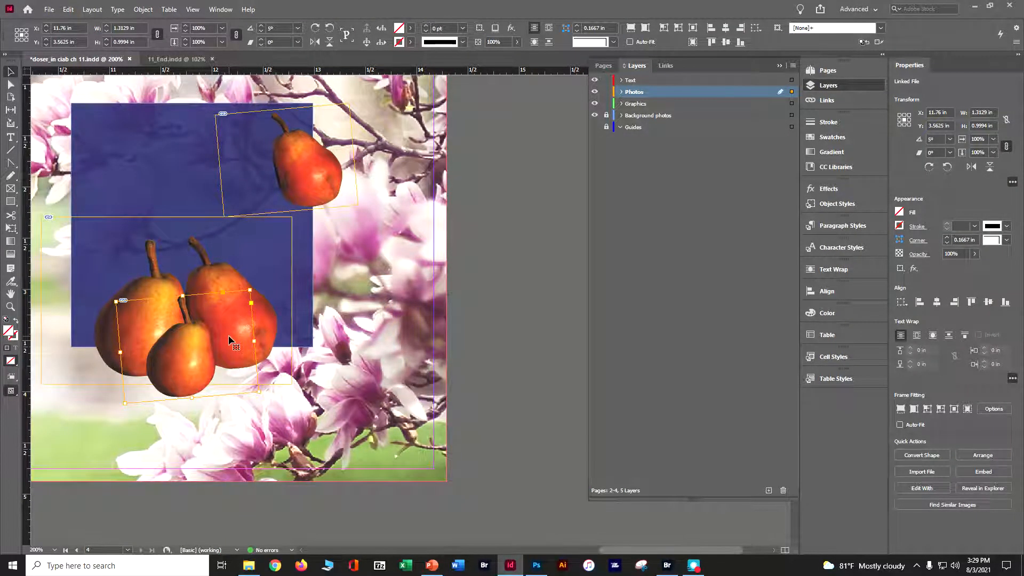
key(ctrl+s)
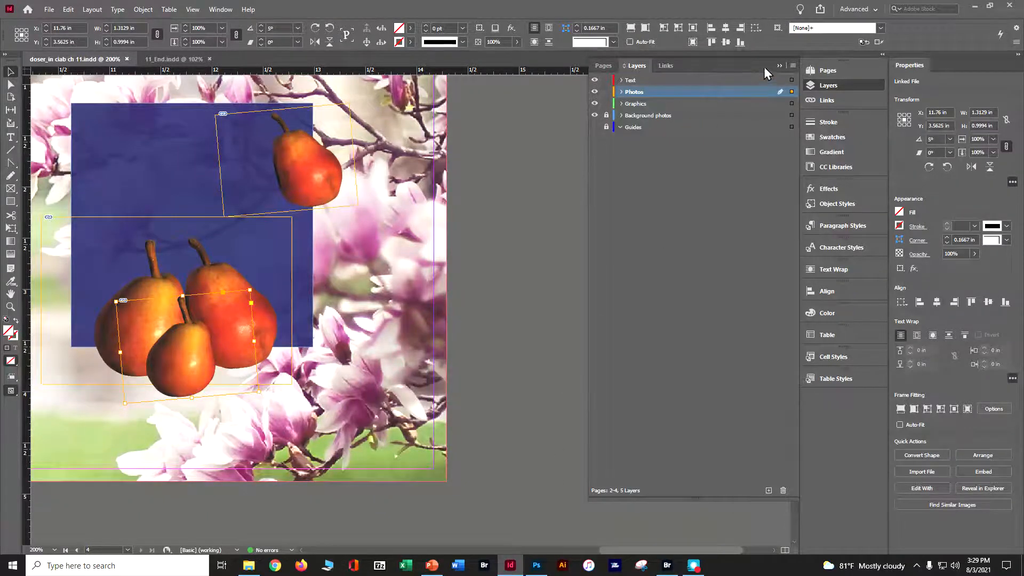
Go to page 3 of the booklet, and examine the inside spread of the finished 11_End.indd for comparison.
click(827, 70)
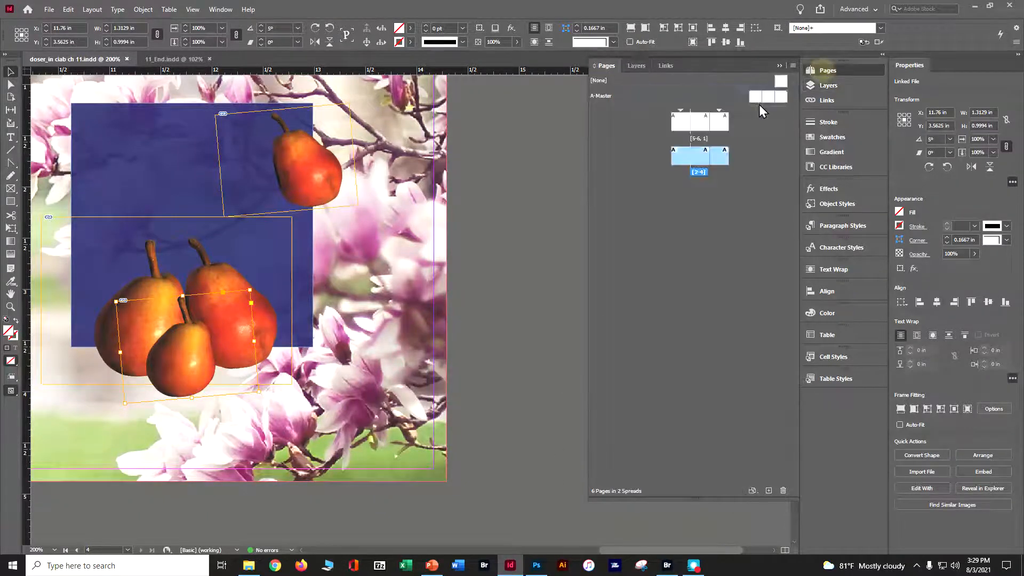
double_click(696, 158)
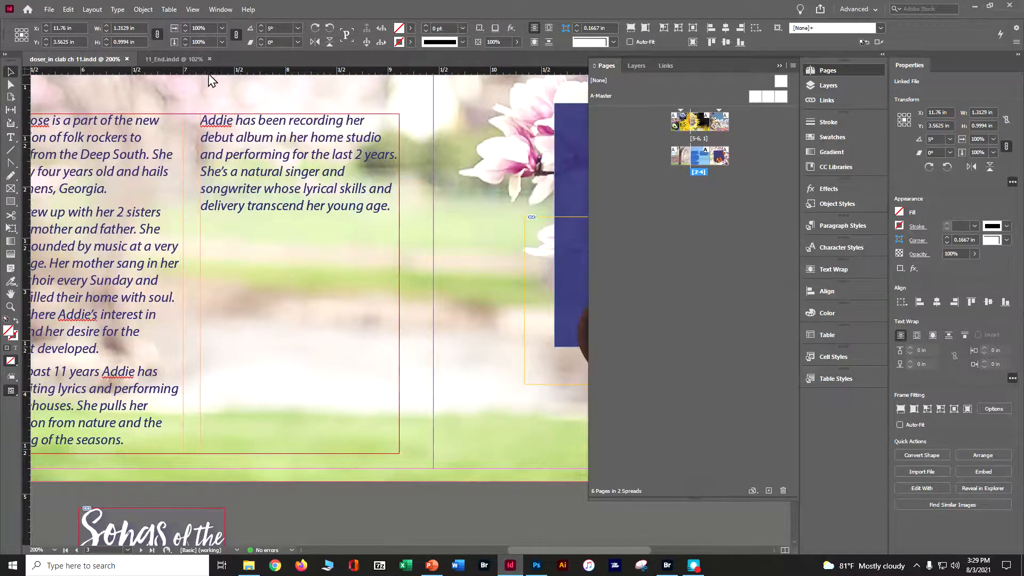
click(190, 59)
scroll(446, 417, down, 2)
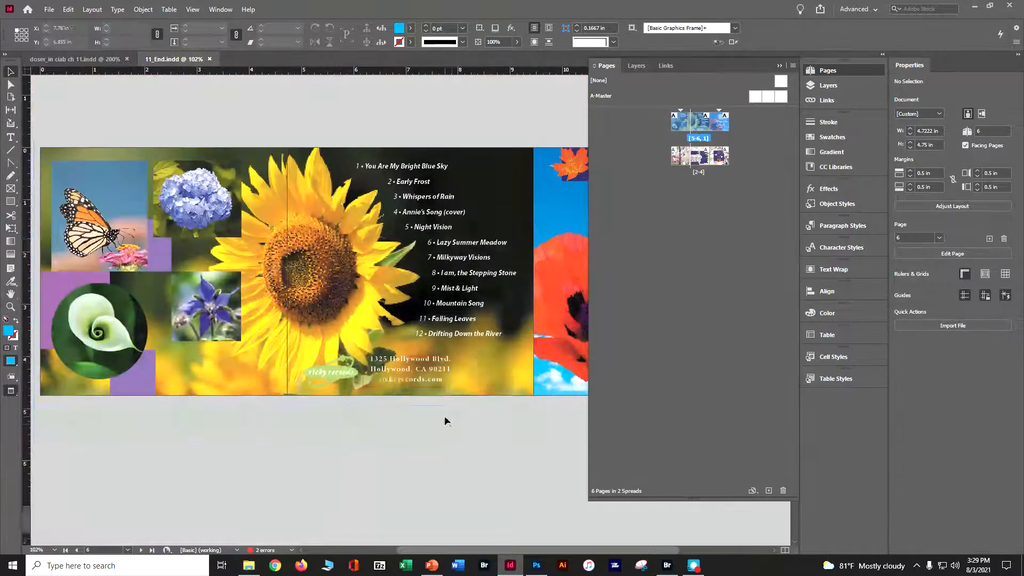
scroll(446, 417, down, 3)
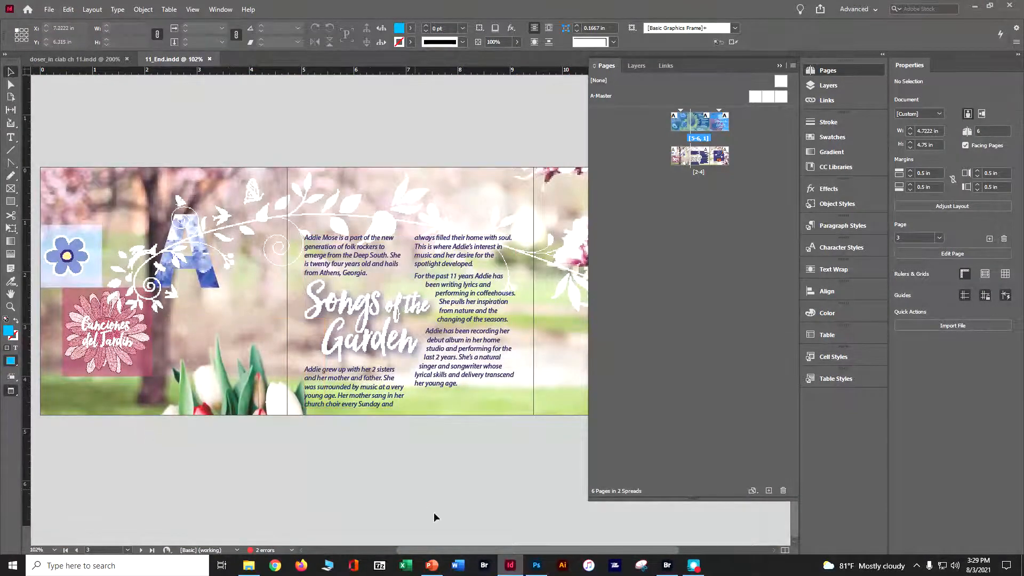
drag(473, 550, 565, 550)
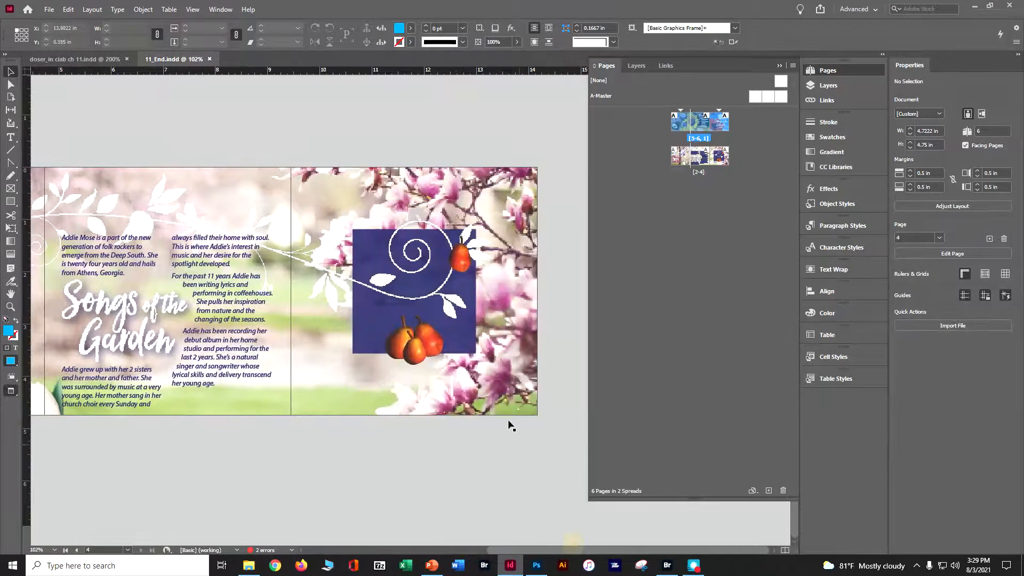
drag(433, 365, 451, 284)
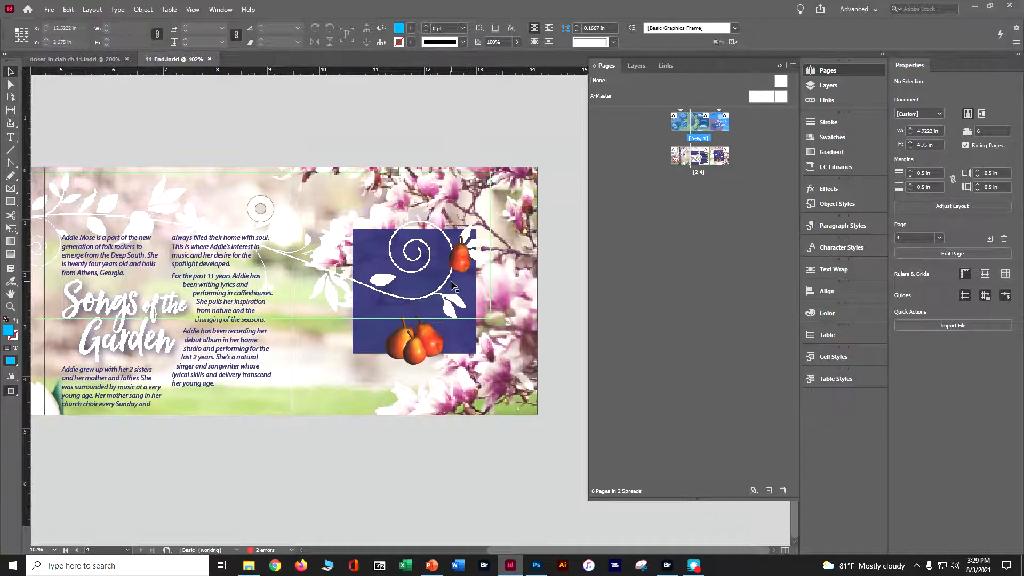
scroll(409, 184, up, 2)
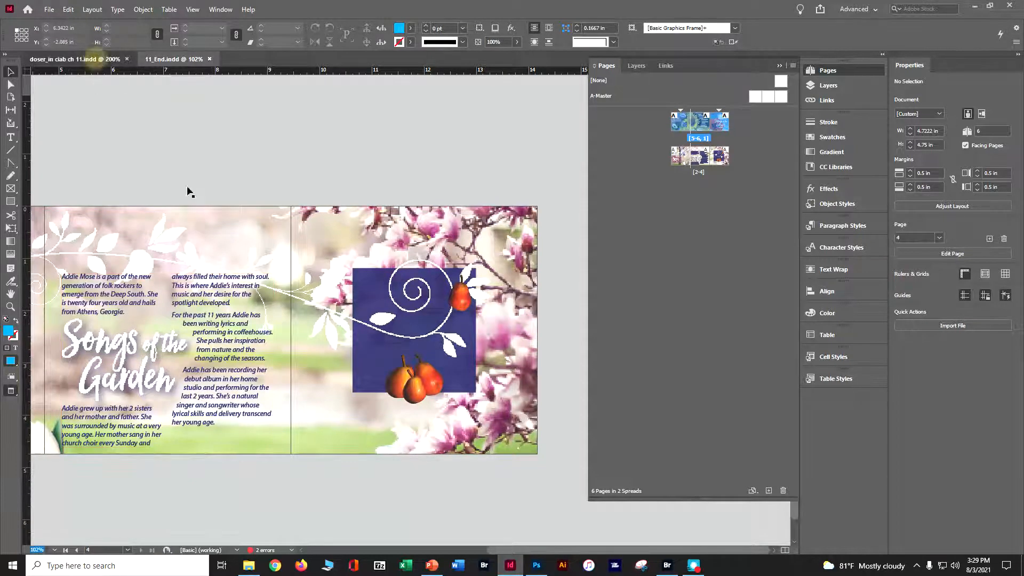
Return to the working booklet and draw an empty graphics frame about 3.71 by 1.1 in across the lower boundary of pages 3 and 4.
click(93, 59)
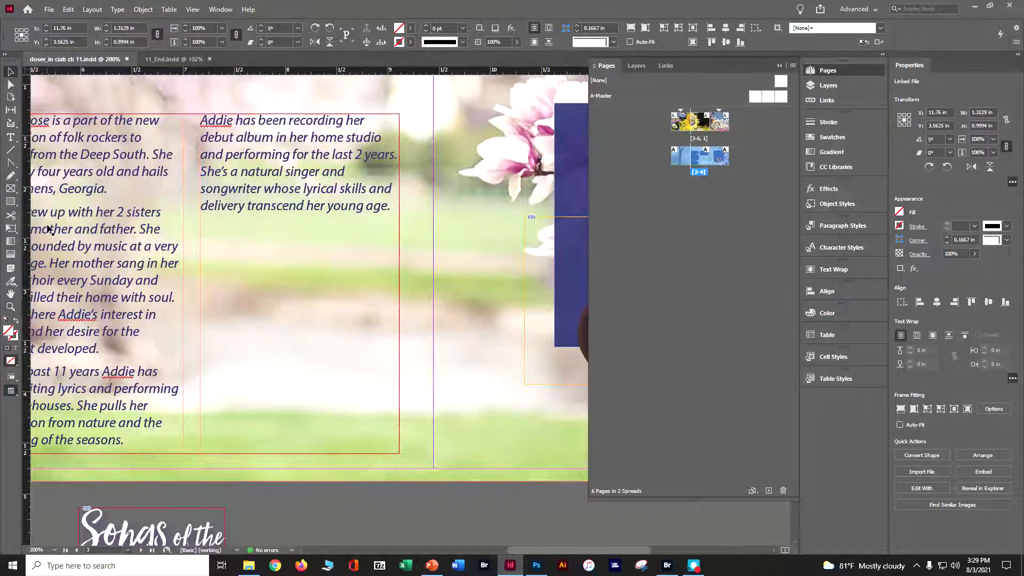
click(10, 188)
drag(208, 387, 589, 500)
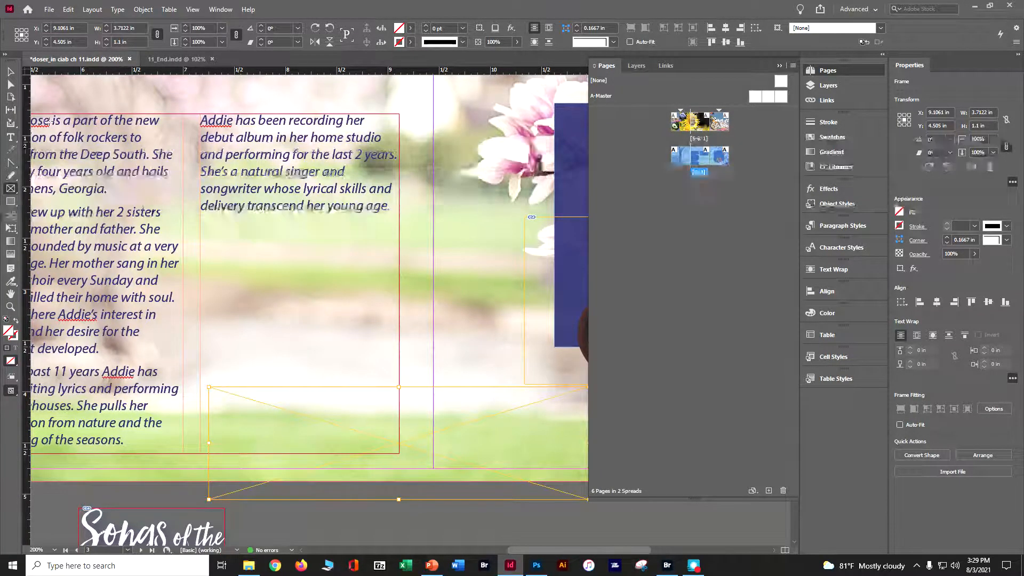
Set the empty frame's fitting options to Fit Content Proportionally, aligned from the top center.
click(137, 10)
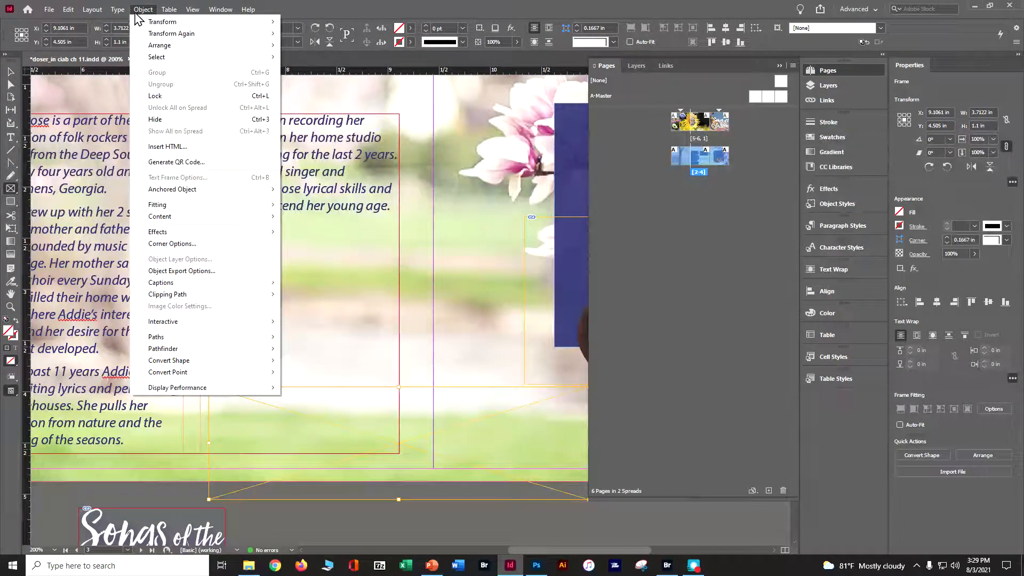
mouse_move(156, 206)
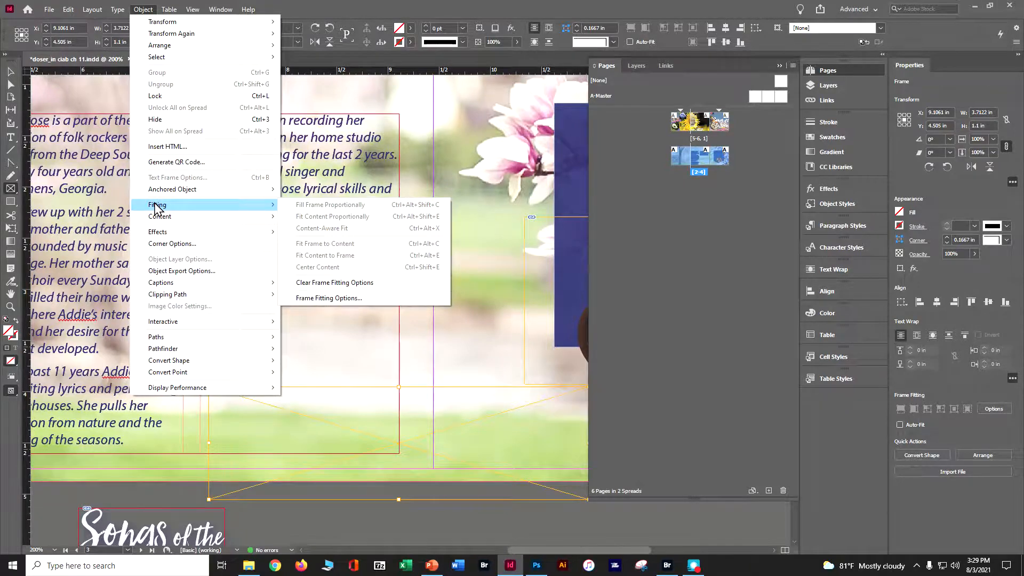
click(309, 302)
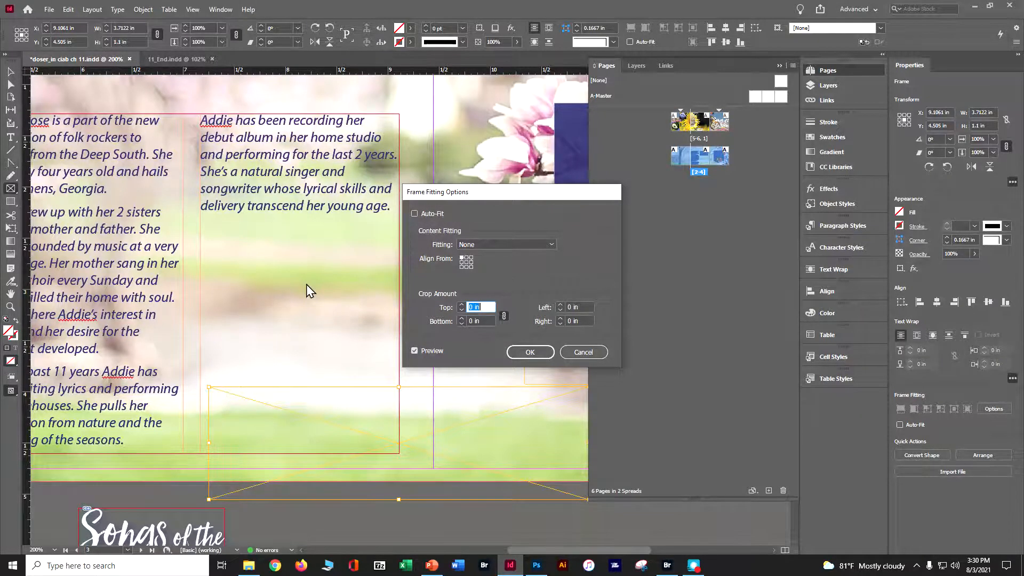
click(506, 244)
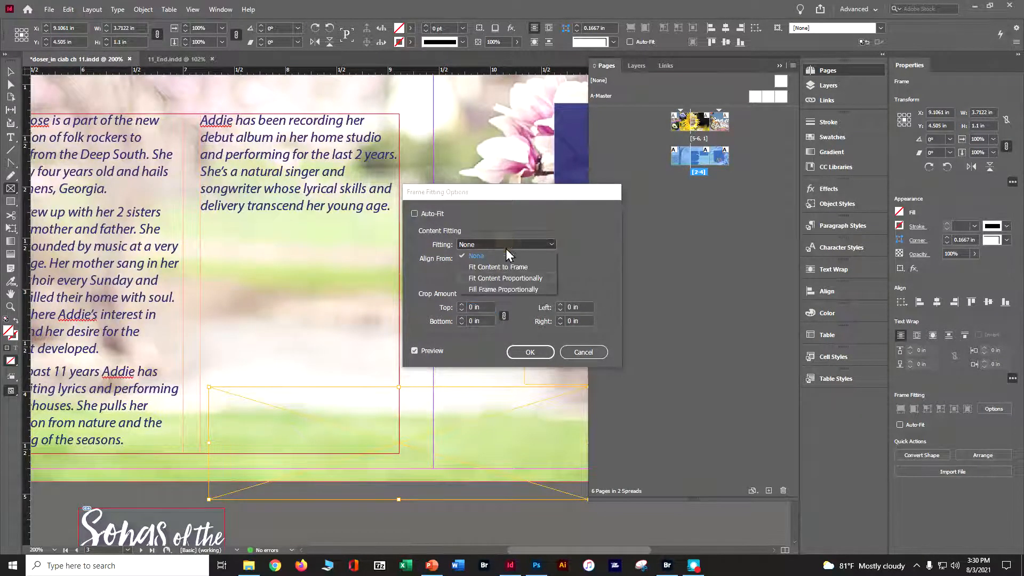
click(504, 281)
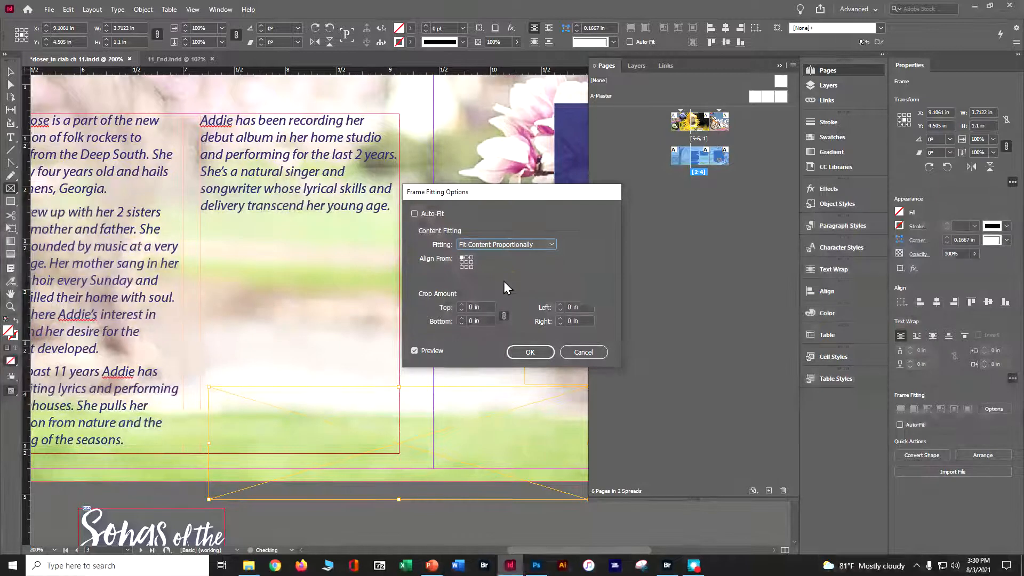
click(465, 257)
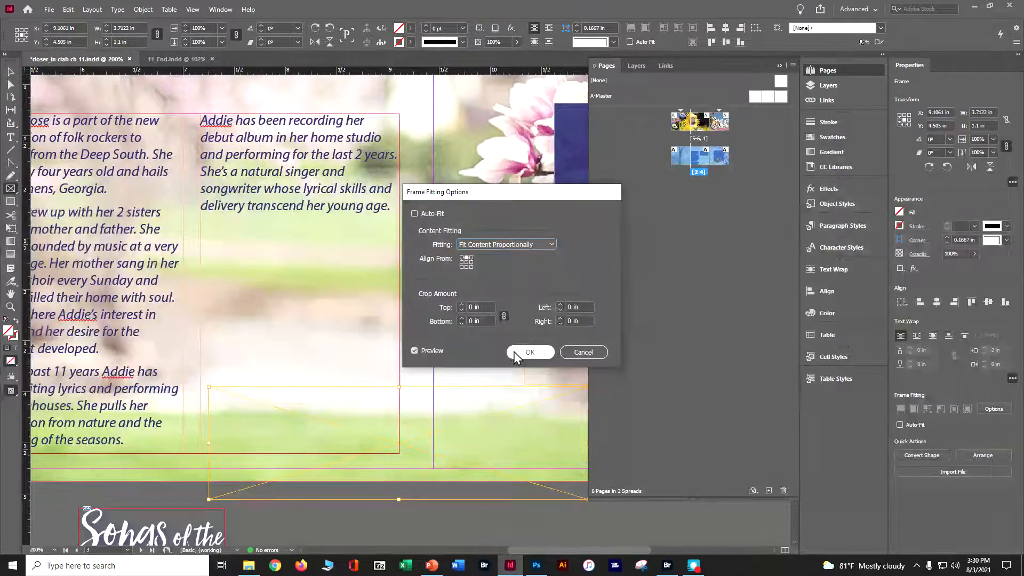
click(530, 352)
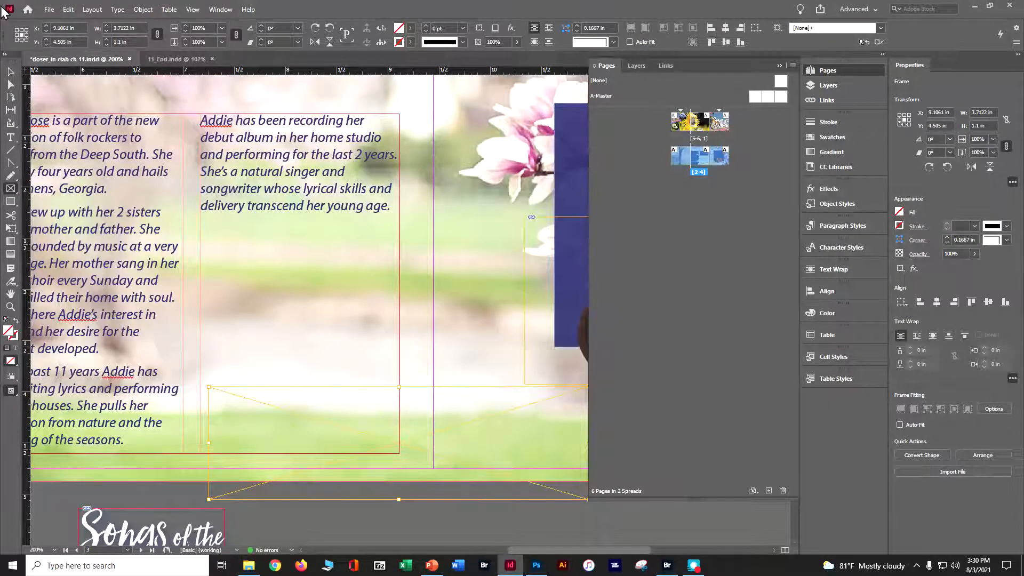
Place Tulips.psd from the Lesson11 folder into the selected frame.
click(47, 11)
click(69, 155)
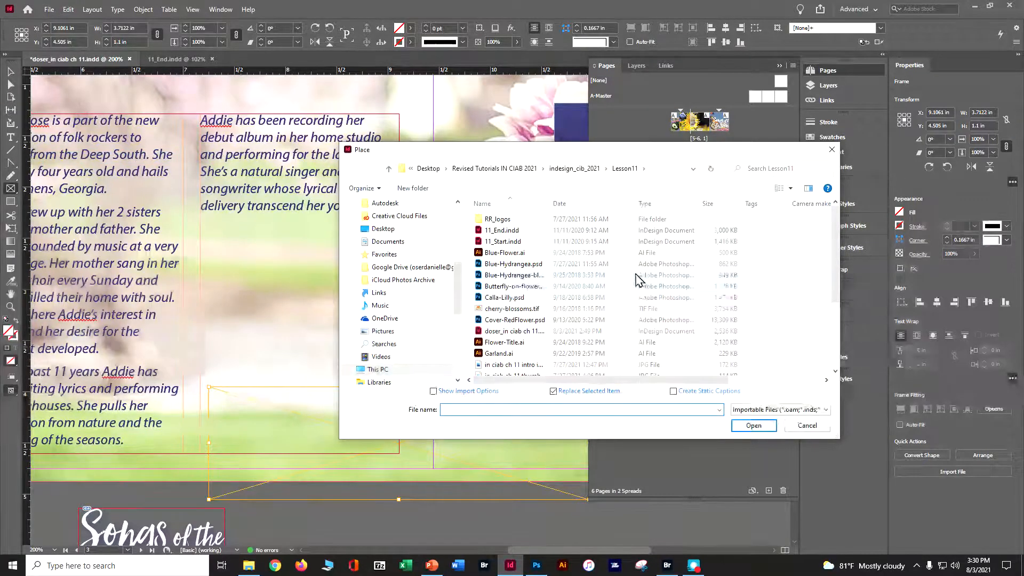
scroll(836, 279, down, 5)
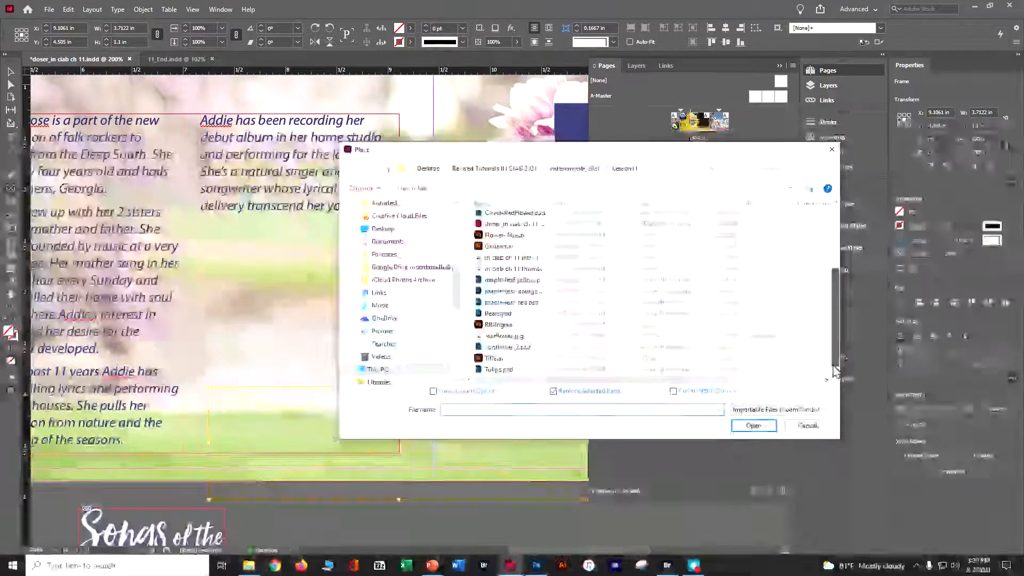
click(498, 369)
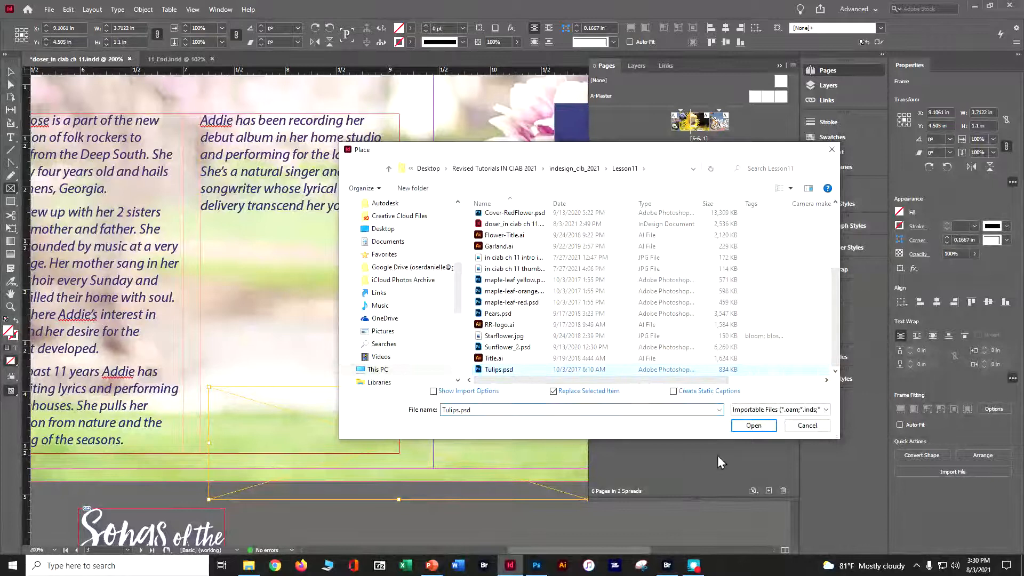
click(752, 427)
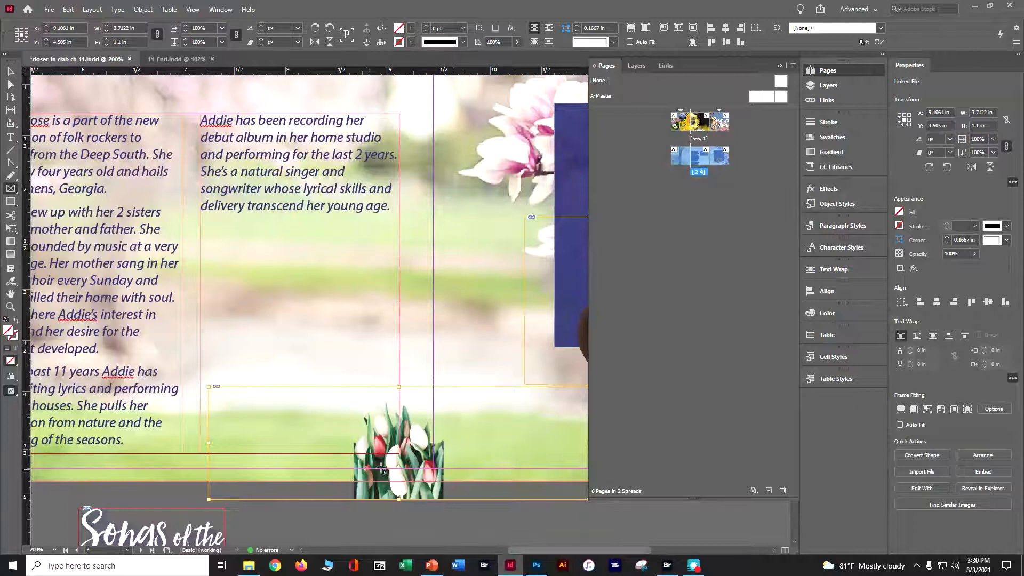
Scale the tulips image inside its frame to about 60% and reposition it around X+ 1.87 in, Y+ 0.22 in.
key(v)
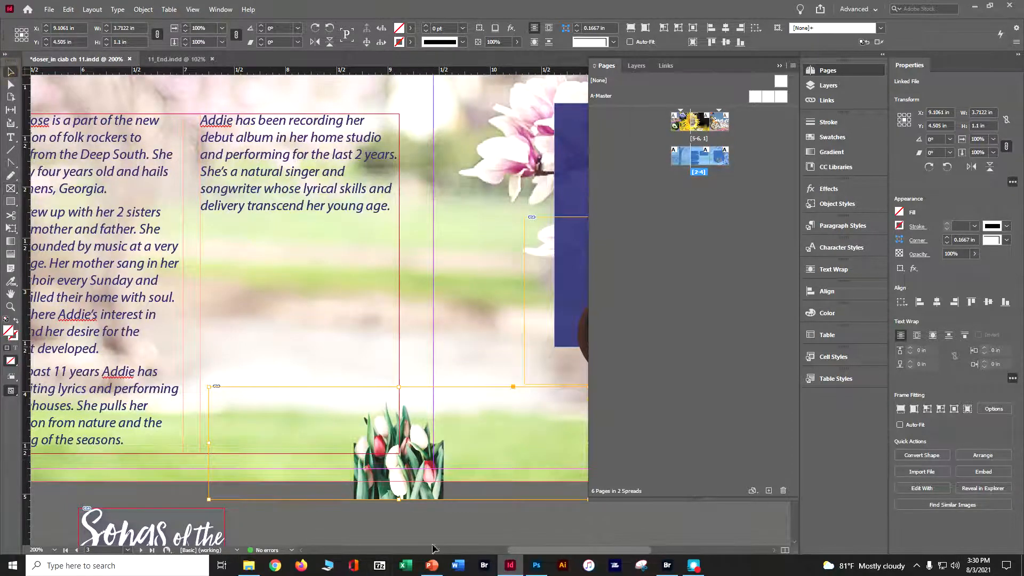
click(397, 442)
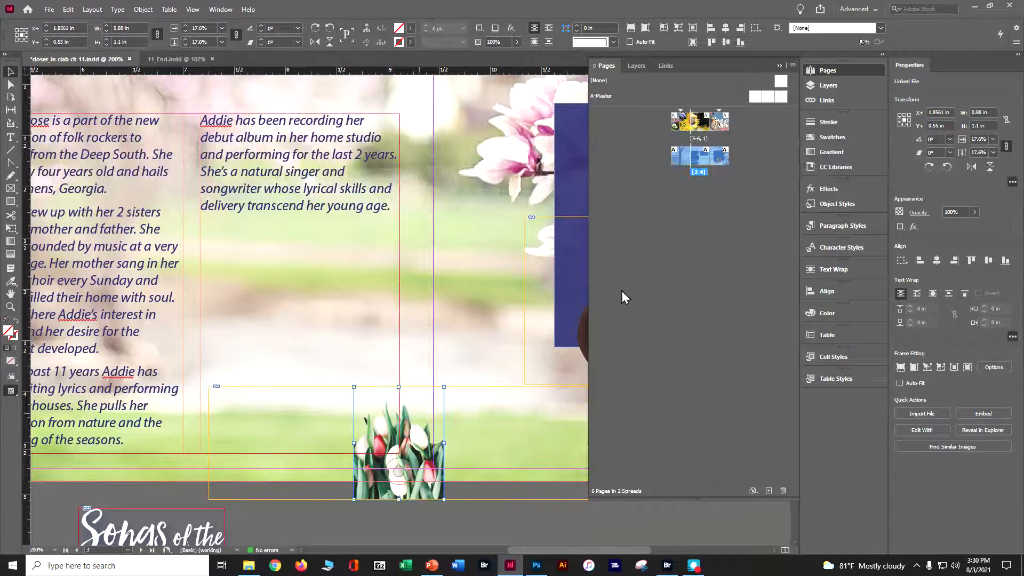
click(780, 65)
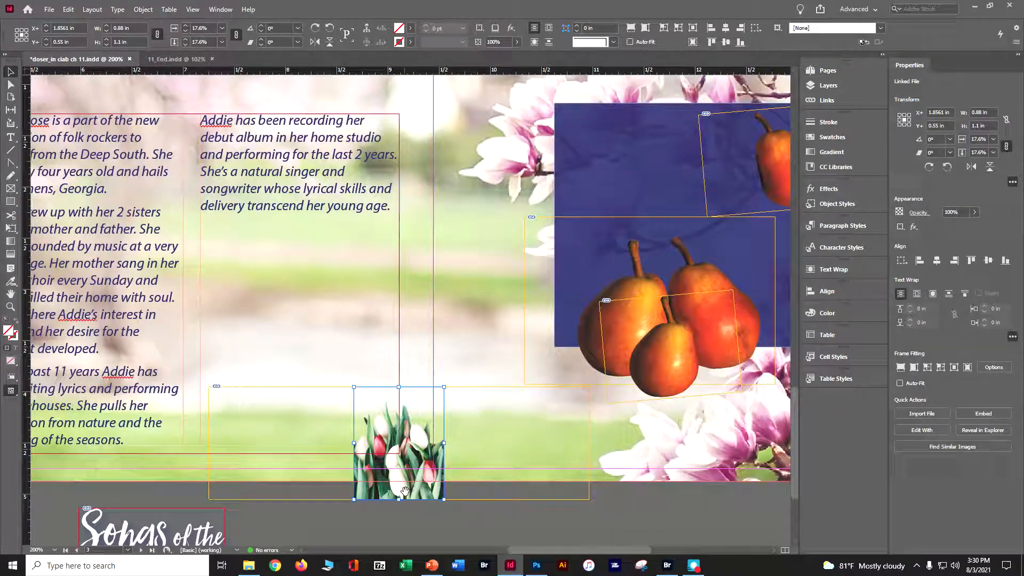
double_click(450, 389)
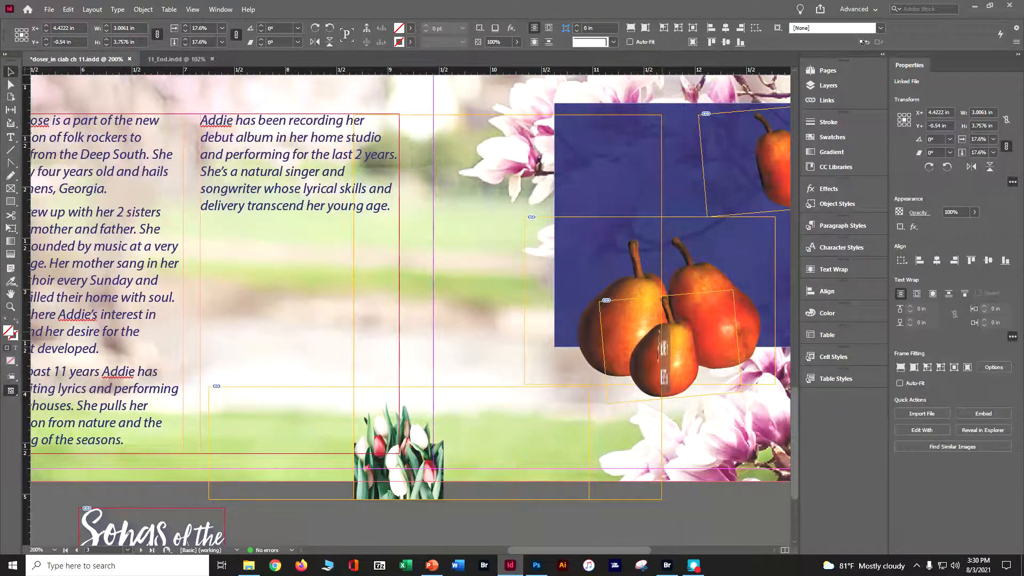
drag(583, 212, 661, 114)
drag(536, 432, 447, 509)
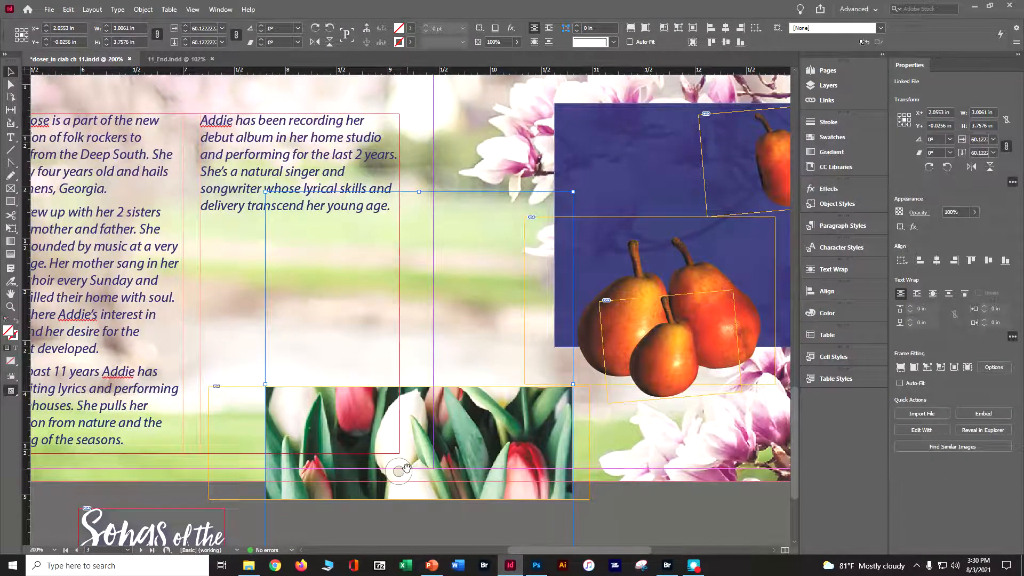
drag(403, 476, 385, 501)
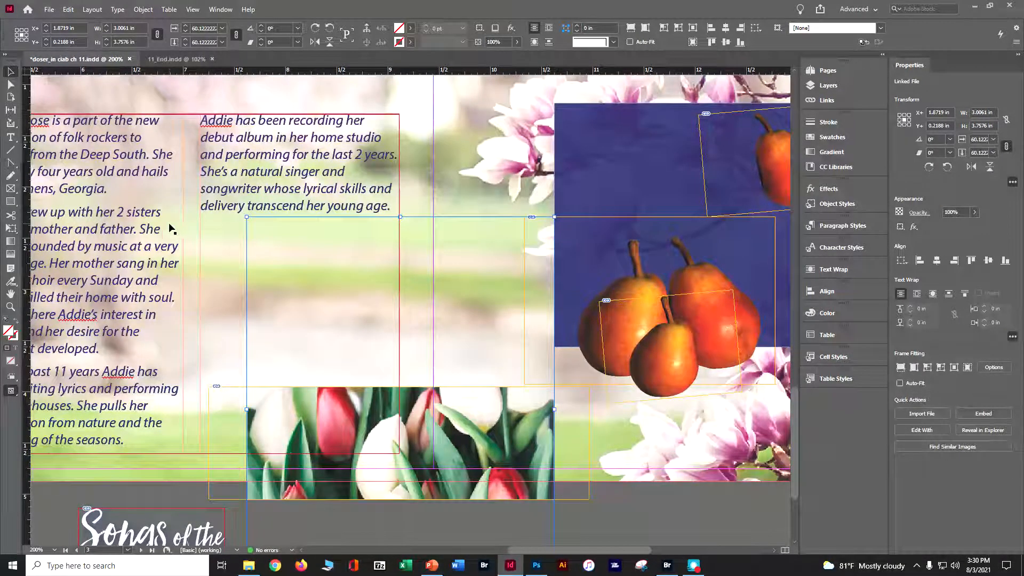
Try enlarging the tulips image to about 73% and reposition it inside the frame to show more of the blossoms.
drag(242, 221, 175, 138)
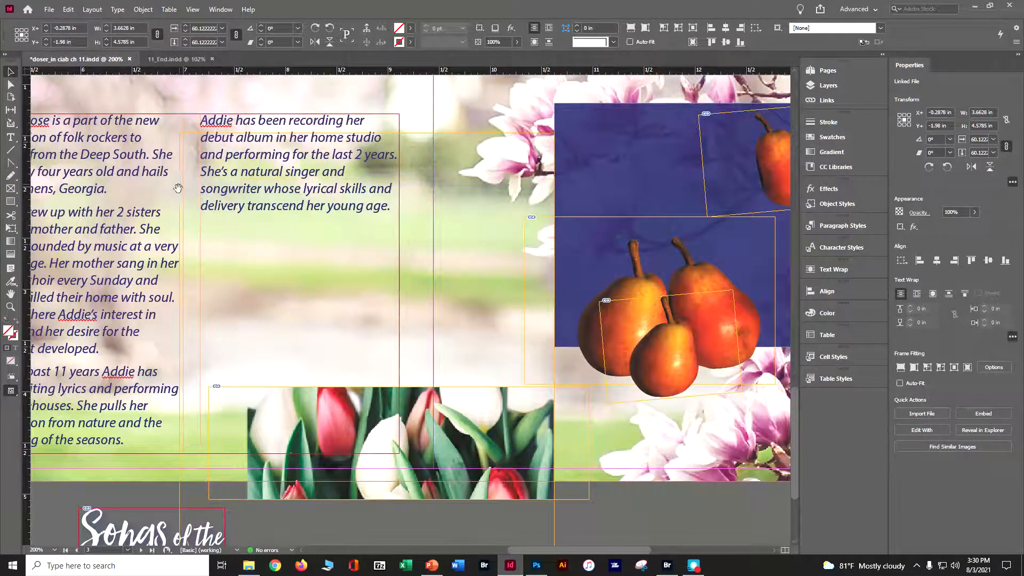
drag(399, 484, 408, 514)
drag(391, 476, 394, 544)
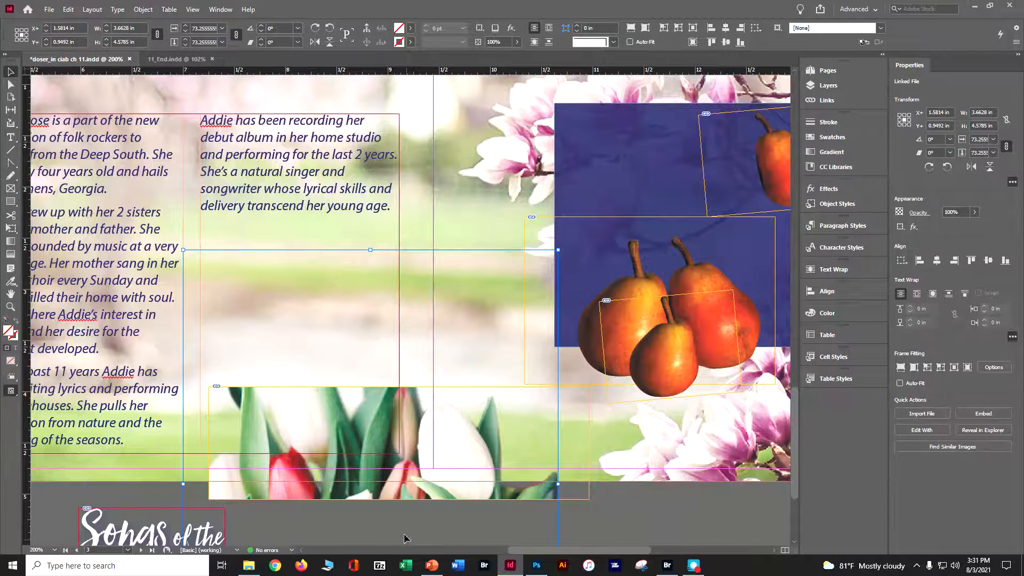
drag(400, 473, 402, 455)
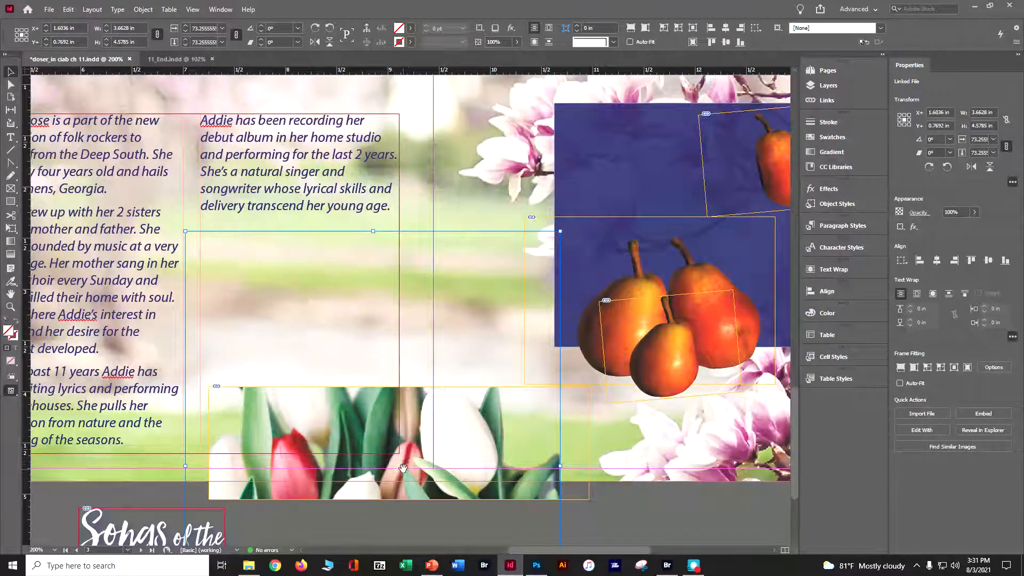
drag(416, 476, 405, 438)
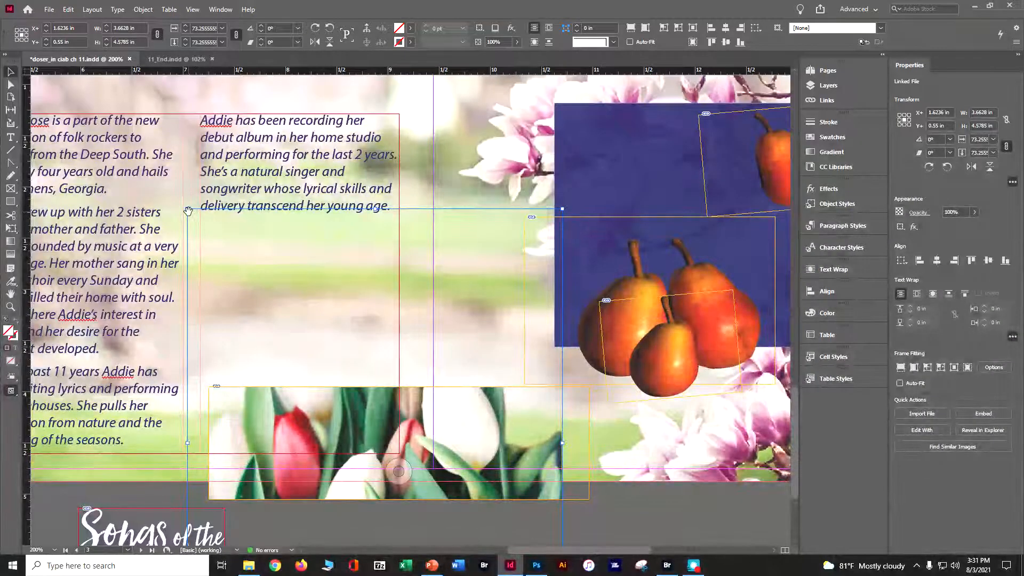
Scale the tulips image down to about 59% and shift it toward the frame's left side, near X+ 1.24 in, Y+ 0.62 in.
drag(189, 211, 259, 299)
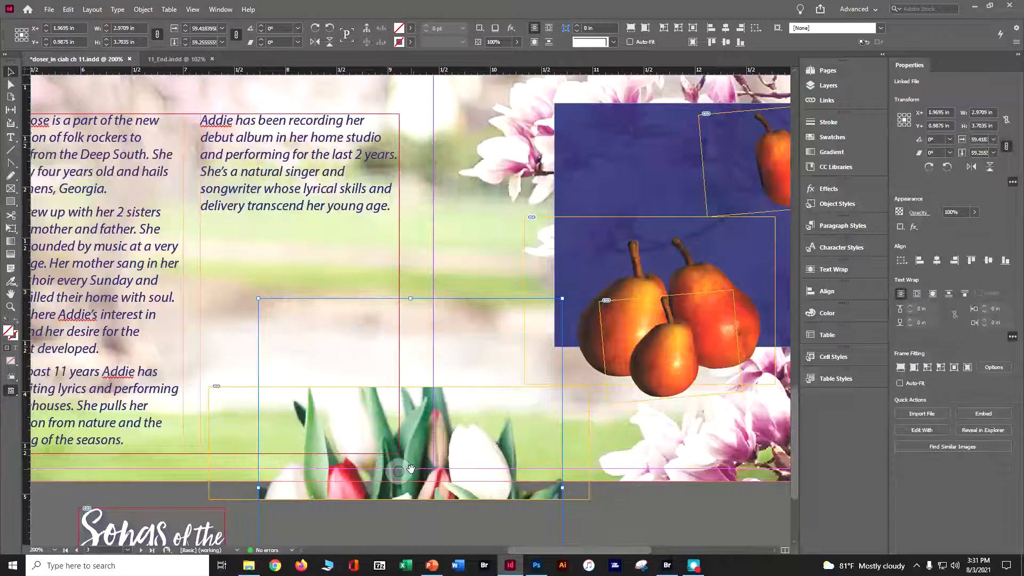
drag(410, 465, 335, 428)
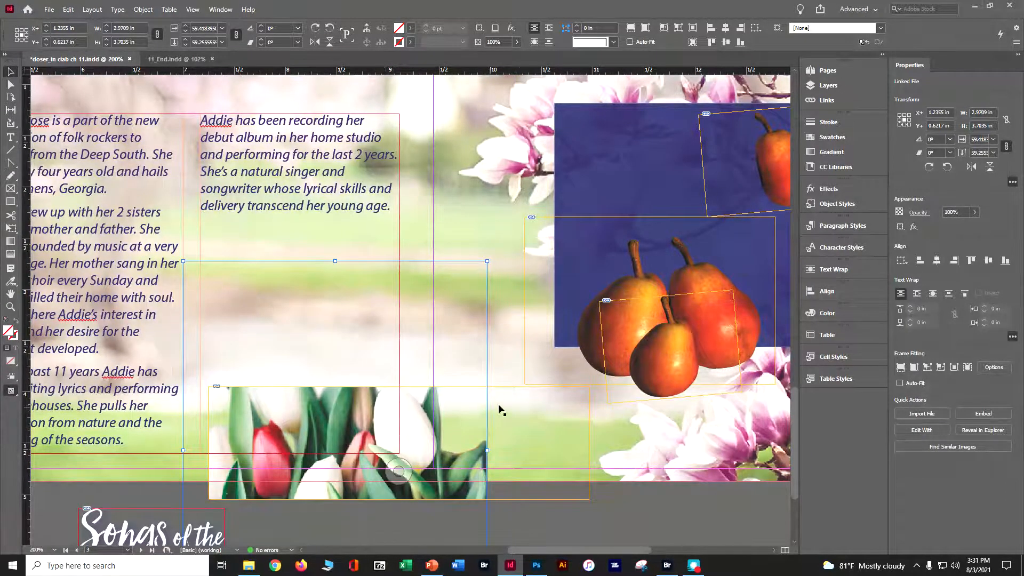
Extend the tulips frame upward and on both sides to about 4.06 by 1.79 in without scaling the image.
click(395, 433)
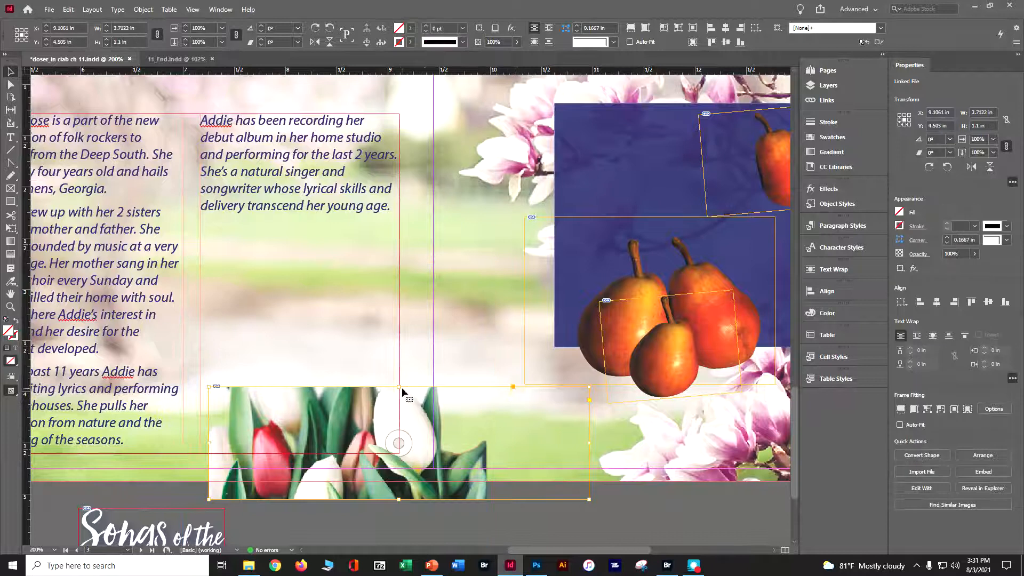
drag(398, 387, 395, 317)
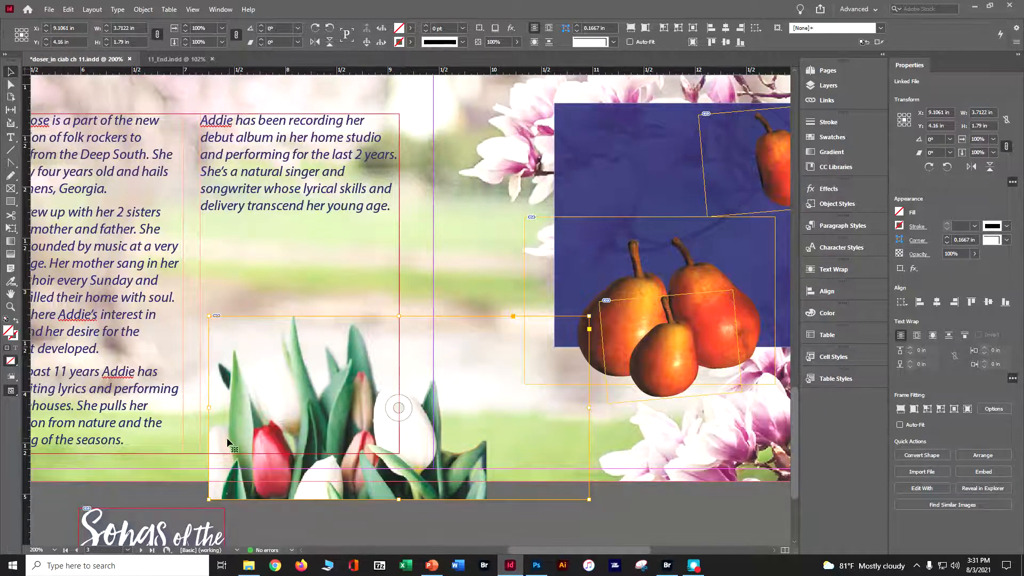
drag(208, 417, 183, 422)
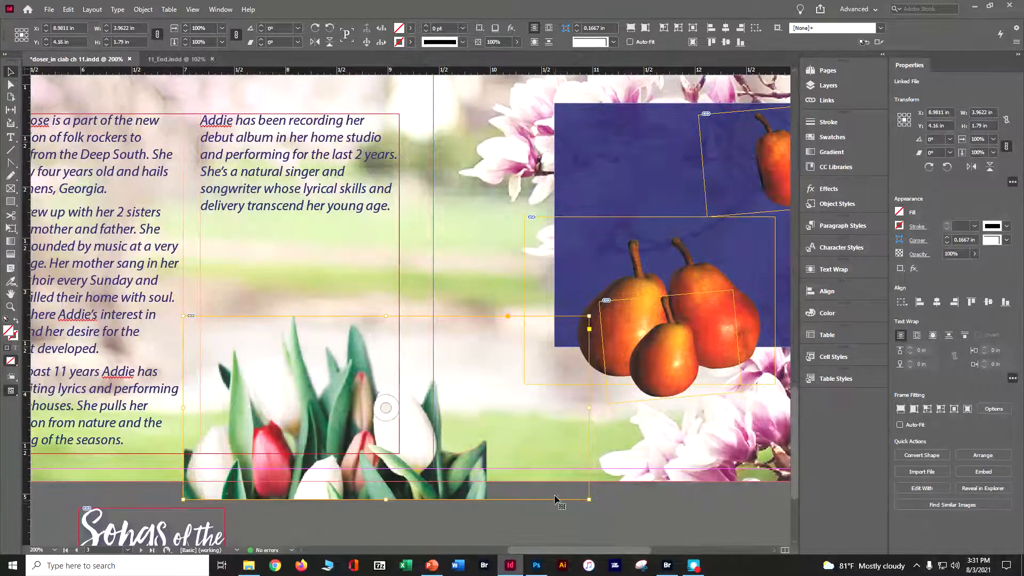
drag(589, 409, 599, 409)
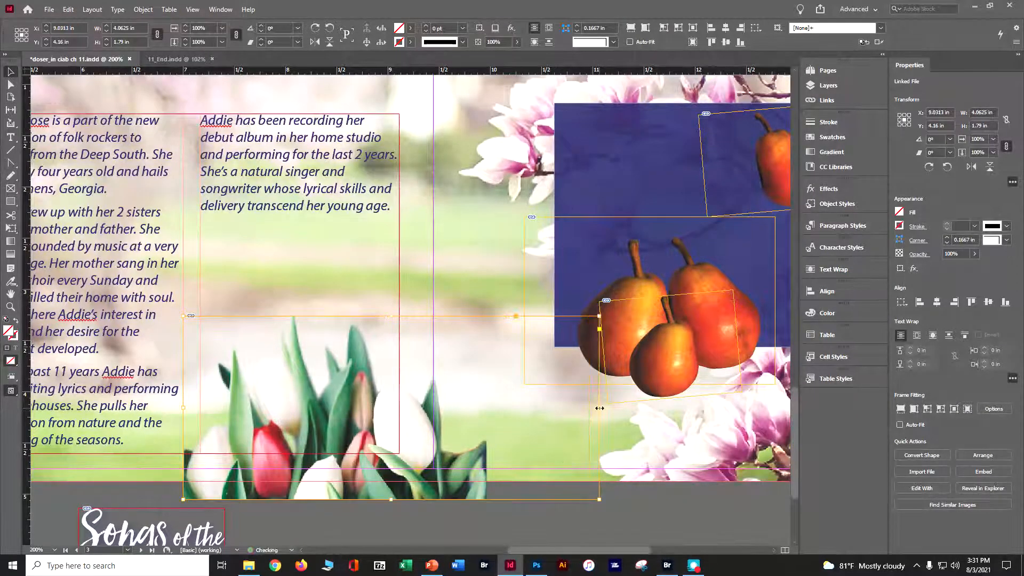